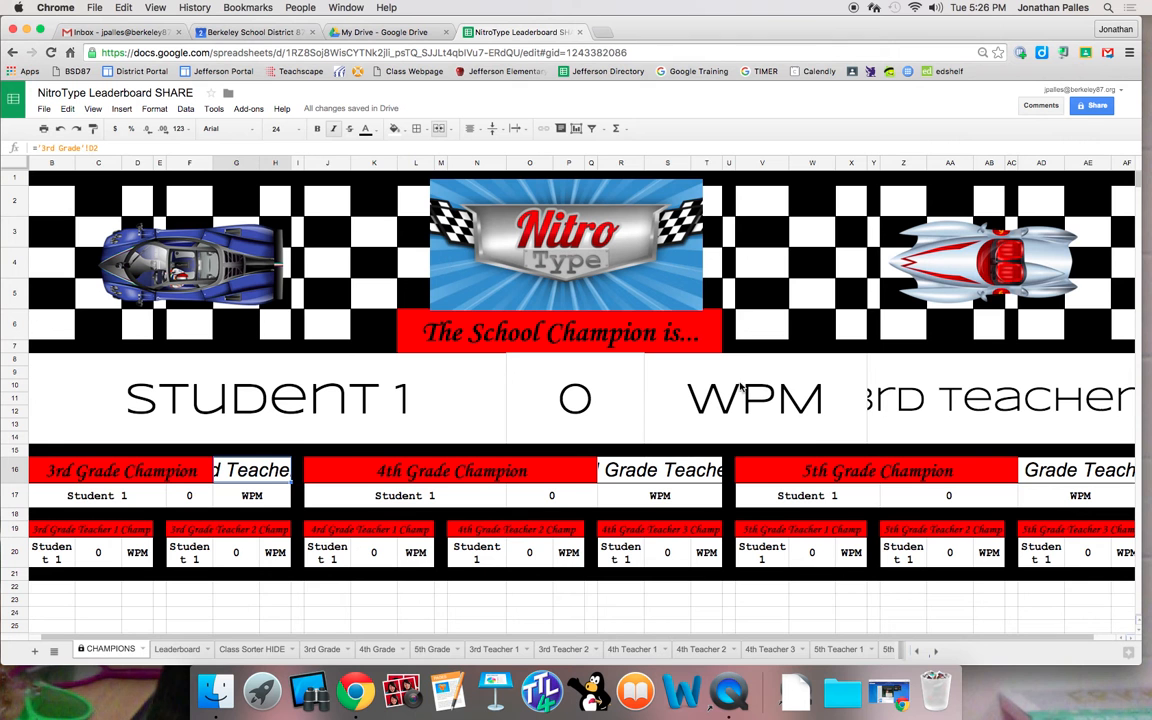
Examine the school, grade and teacher champion sections across the full width of the CHAMPIONS sheet.
left_click_drag(358, 407, 828, 372)
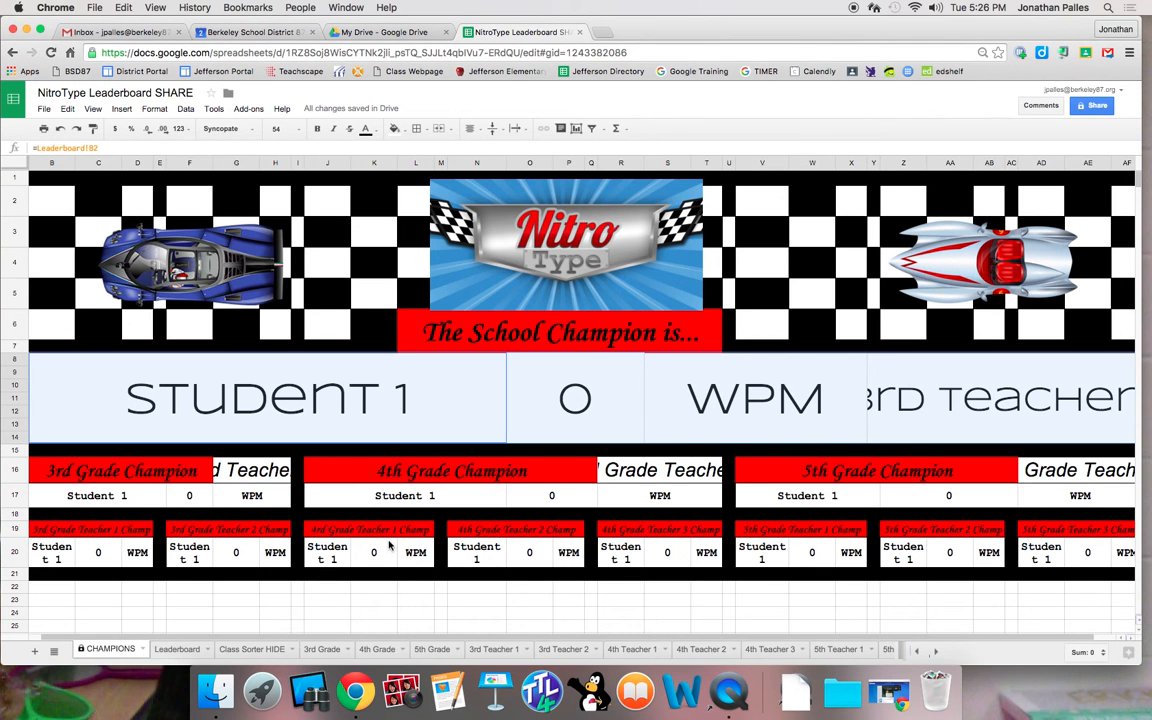
left_click_drag(330, 495, 645, 497)
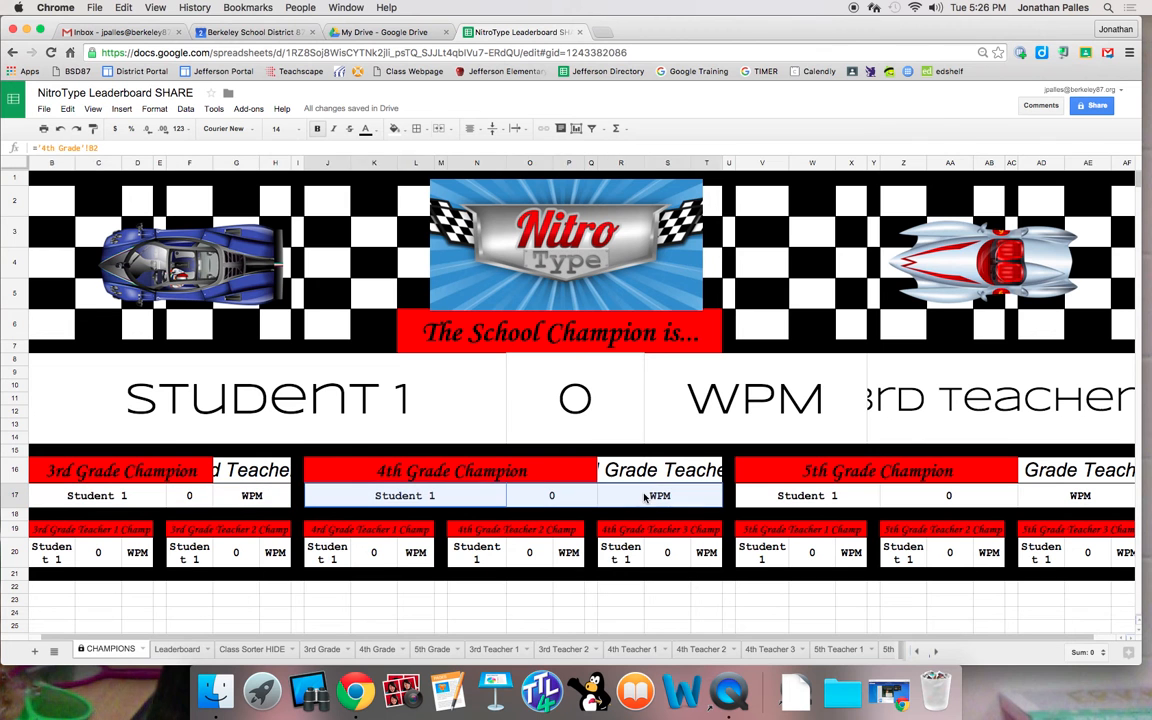
left_click_drag(54, 556, 279, 555)
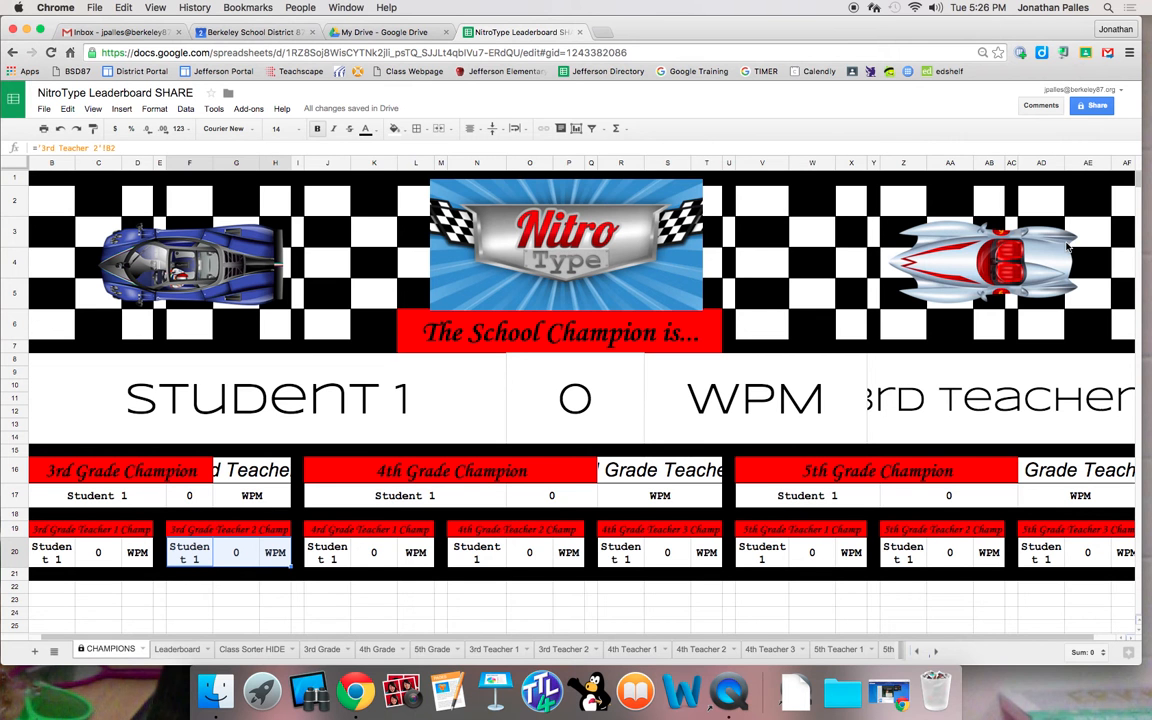
left_click(1129, 52)
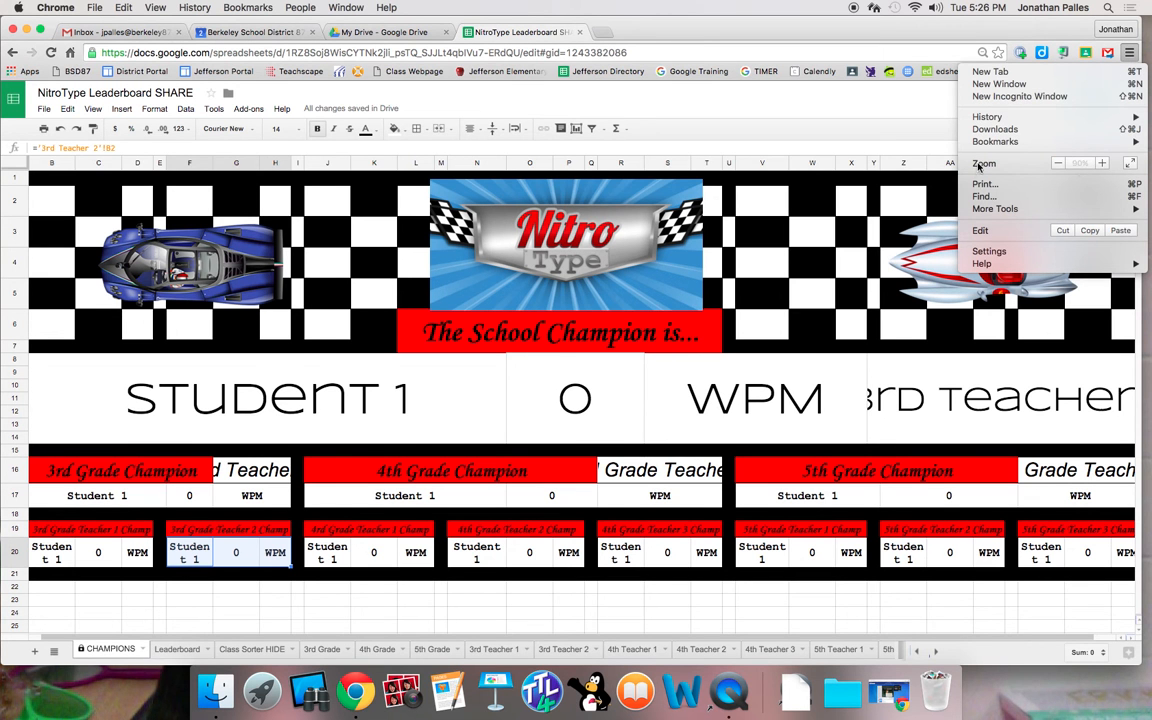
left_click(870, 235)
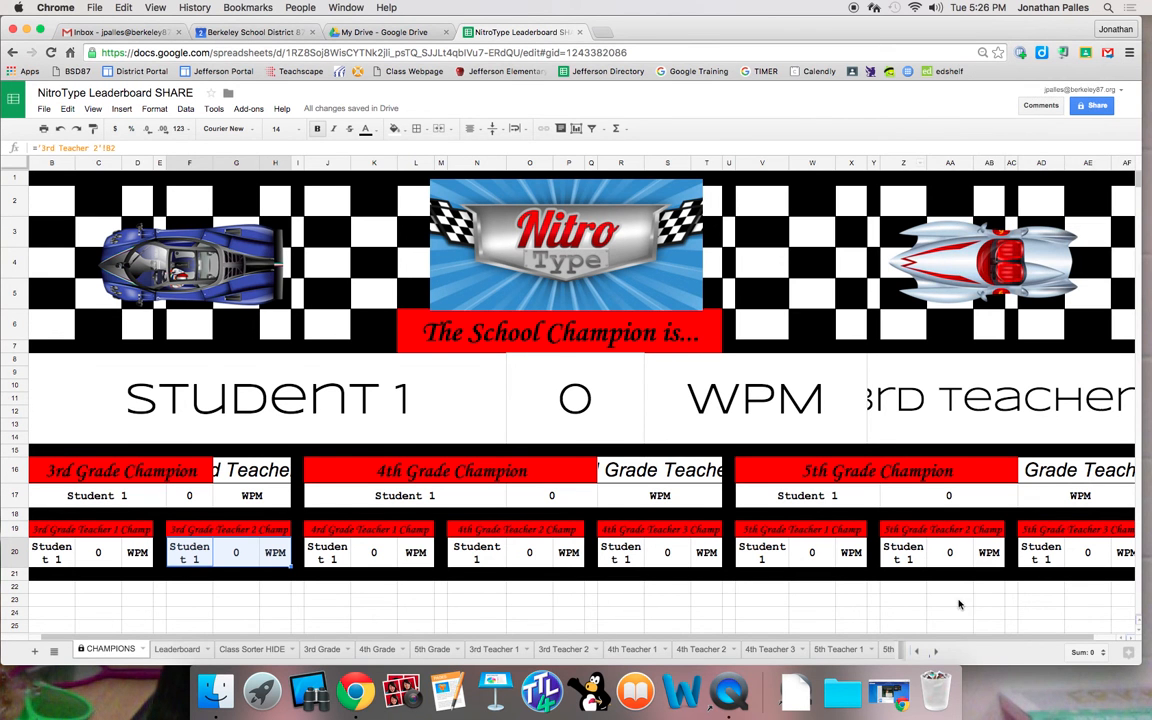
scroll(864, 636, "right", 2)
scroll(864, 636, "left", 2)
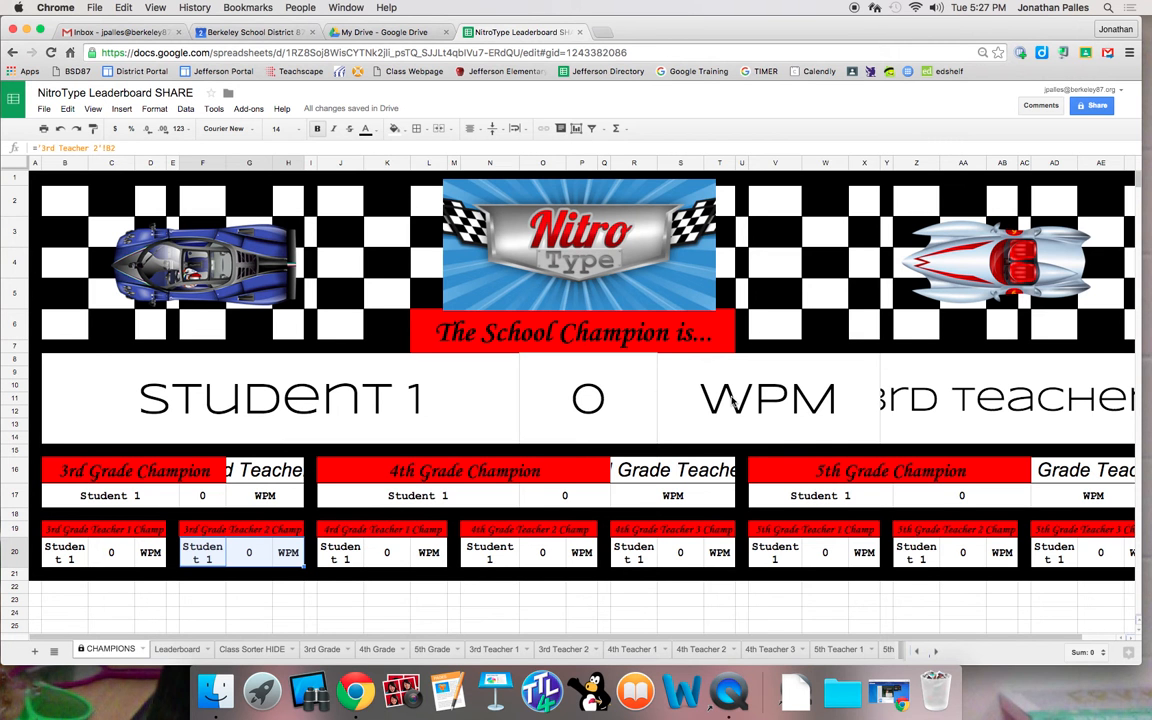
Look through the ranked student list on the Leaderboard sheet.
left_click(174, 652)
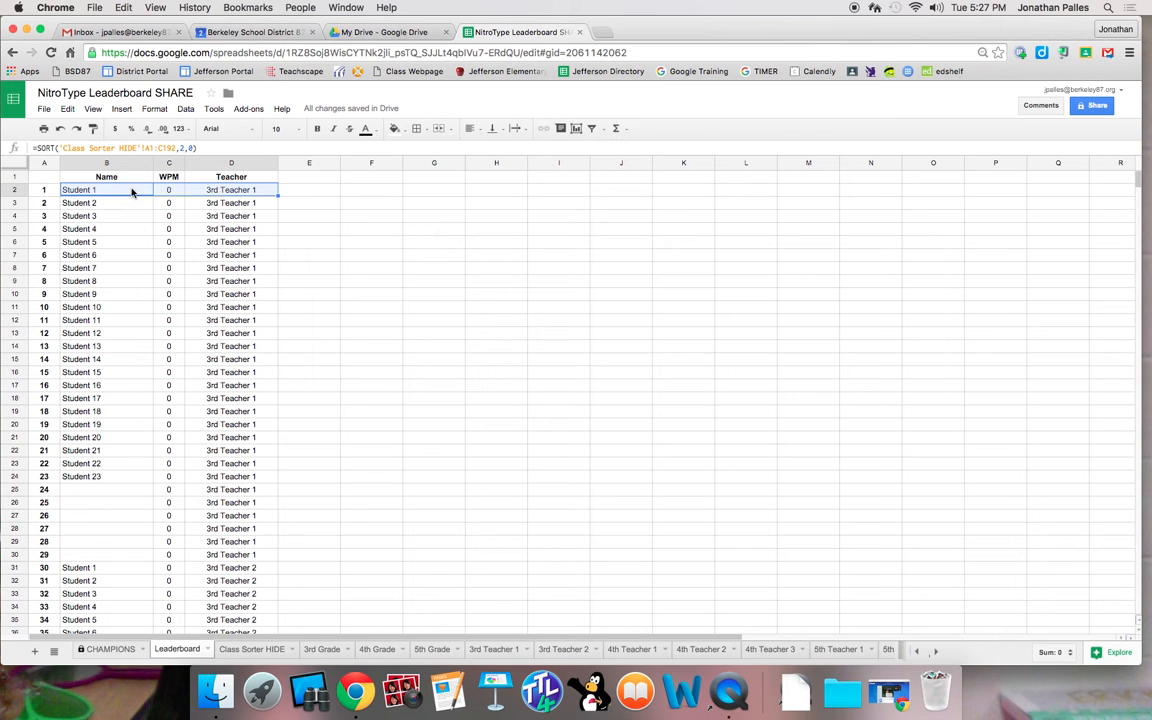
left_click_drag(121, 188, 143, 452)
scroll(129, 581, "down", 15)
scroll(129, 581, "up", 15)
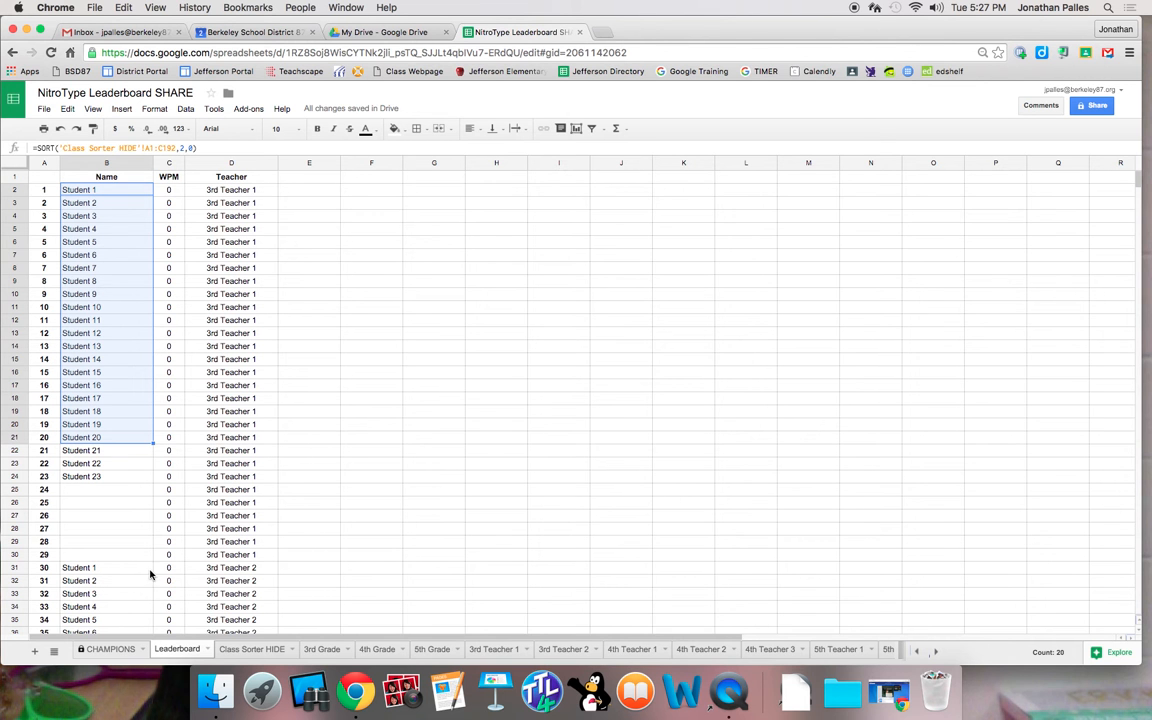
Look over the ranking lists on the 3rd Grade, 4th Grade and 5th Grade sheets.
left_click(323, 652)
left_click(379, 655)
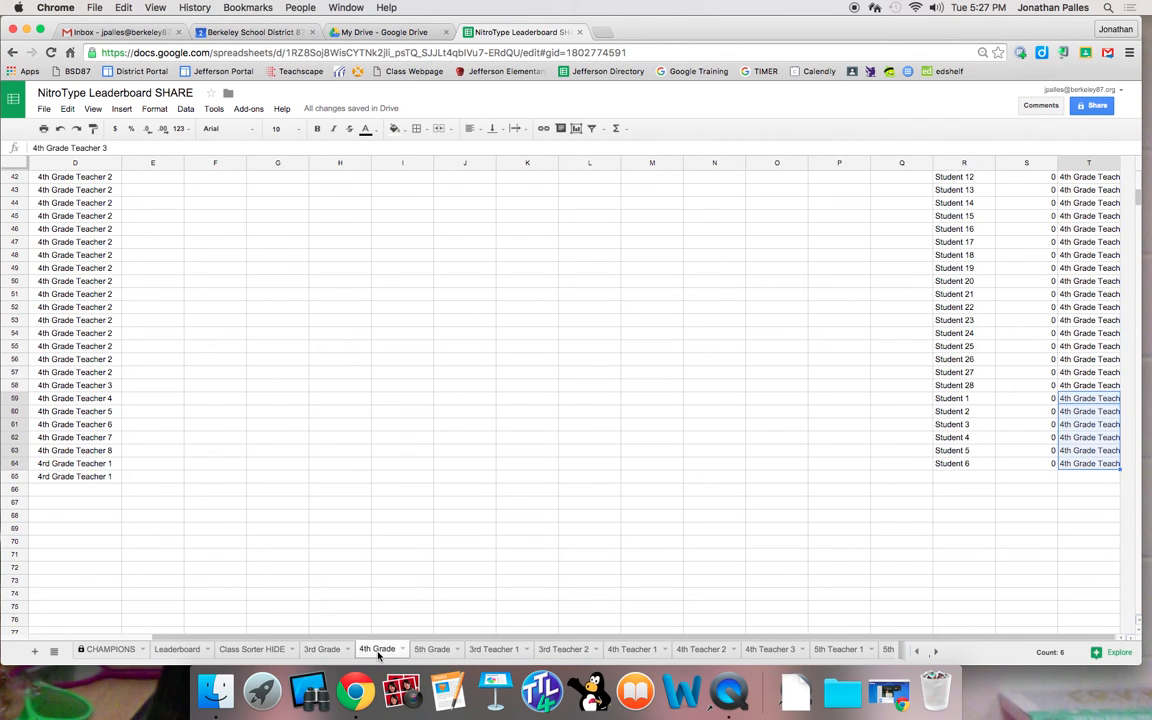
left_click(430, 650)
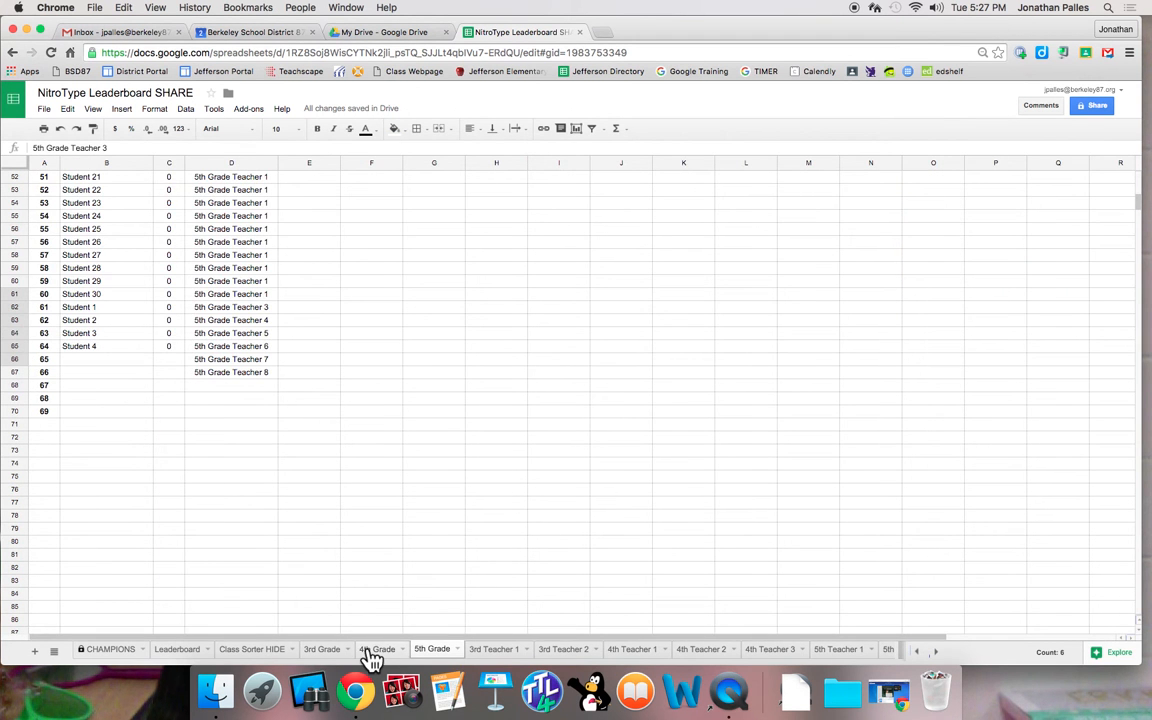
left_click(377, 651)
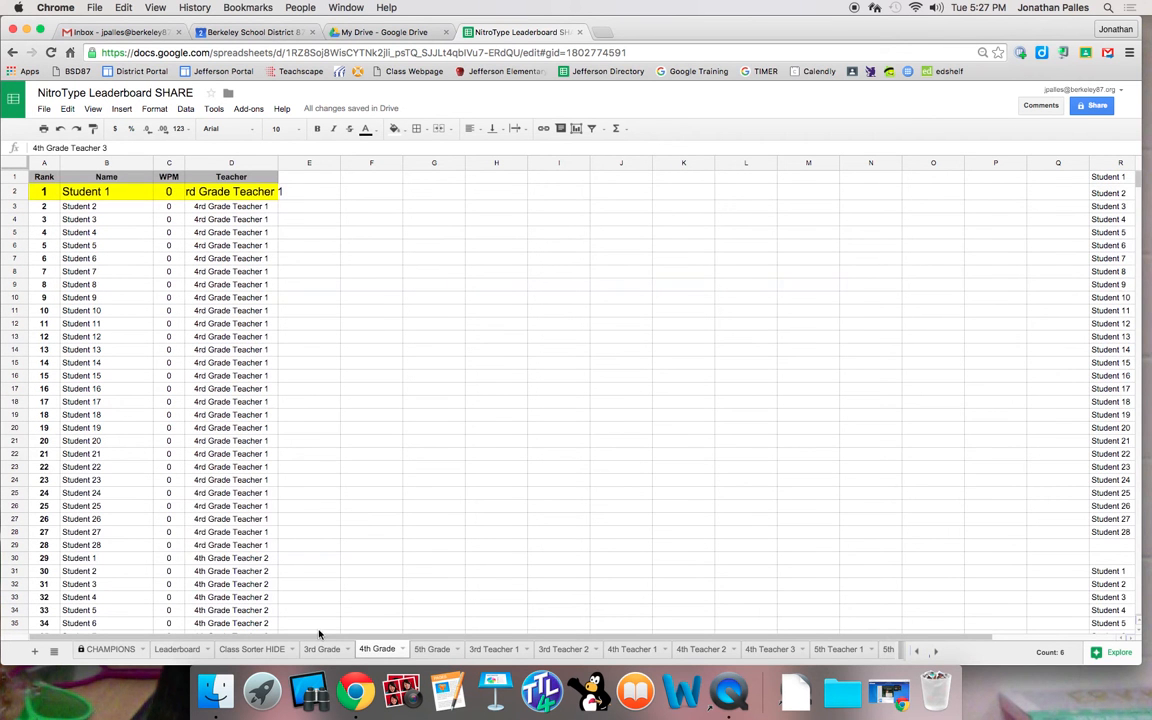
left_click(338, 651)
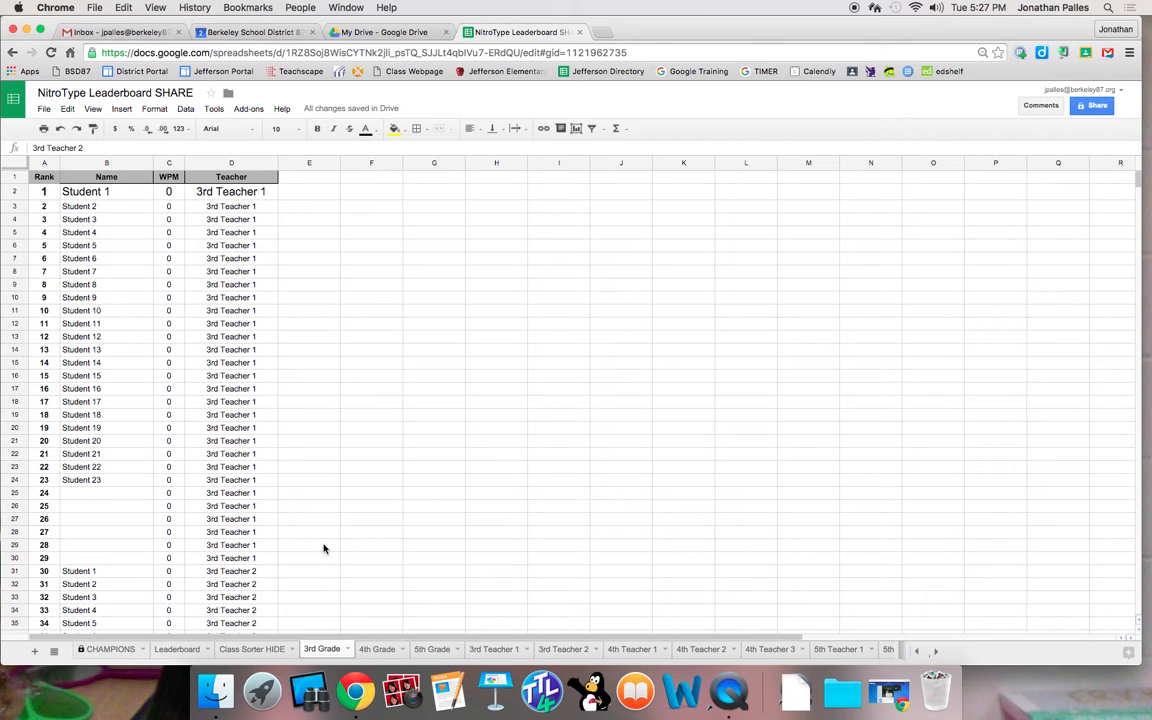
Look at the 3rd Teacher 1 and 3rd Teacher 2 sheets and select the yellow student name list on 3rd Teacher 1.
left_click(493, 649)
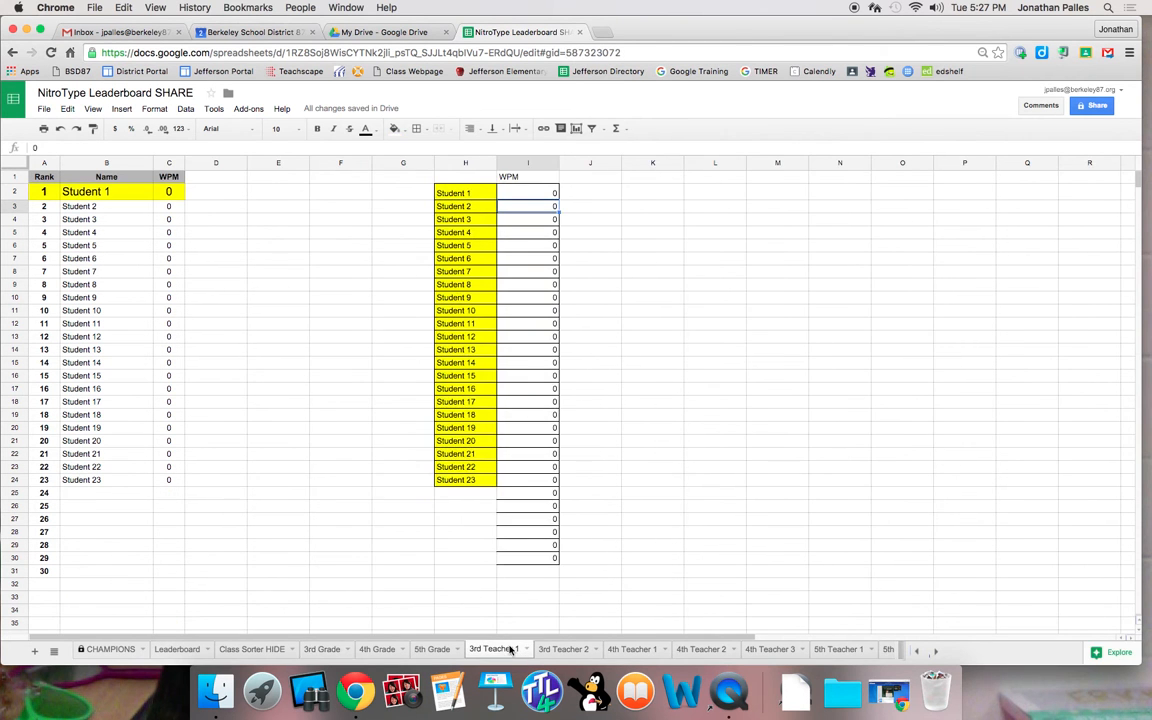
left_click(564, 649)
left_click(509, 652)
left_click_drag(440, 192, 476, 480)
Remove the yellow fill from the rank 1 row, A2:C2, on the 3rd Teacher 1 sheet.
left_click_drag(44, 192, 177, 190)
left_click(398, 129)
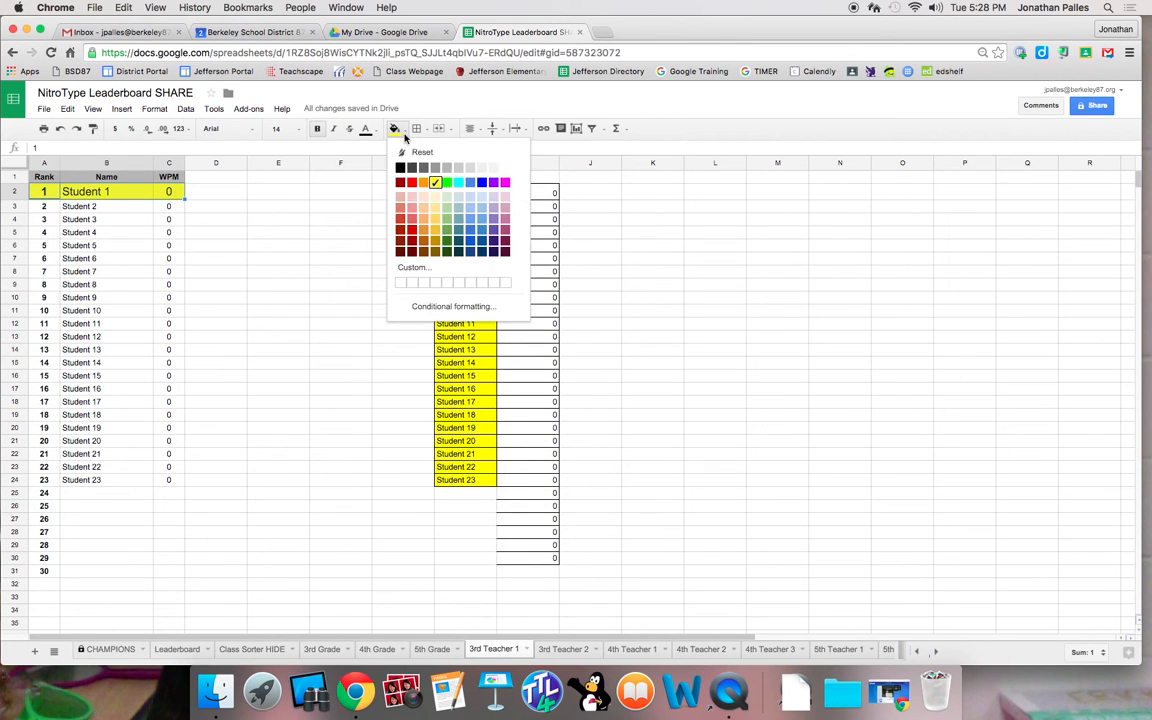
left_click(422, 152)
left_click(472, 323)
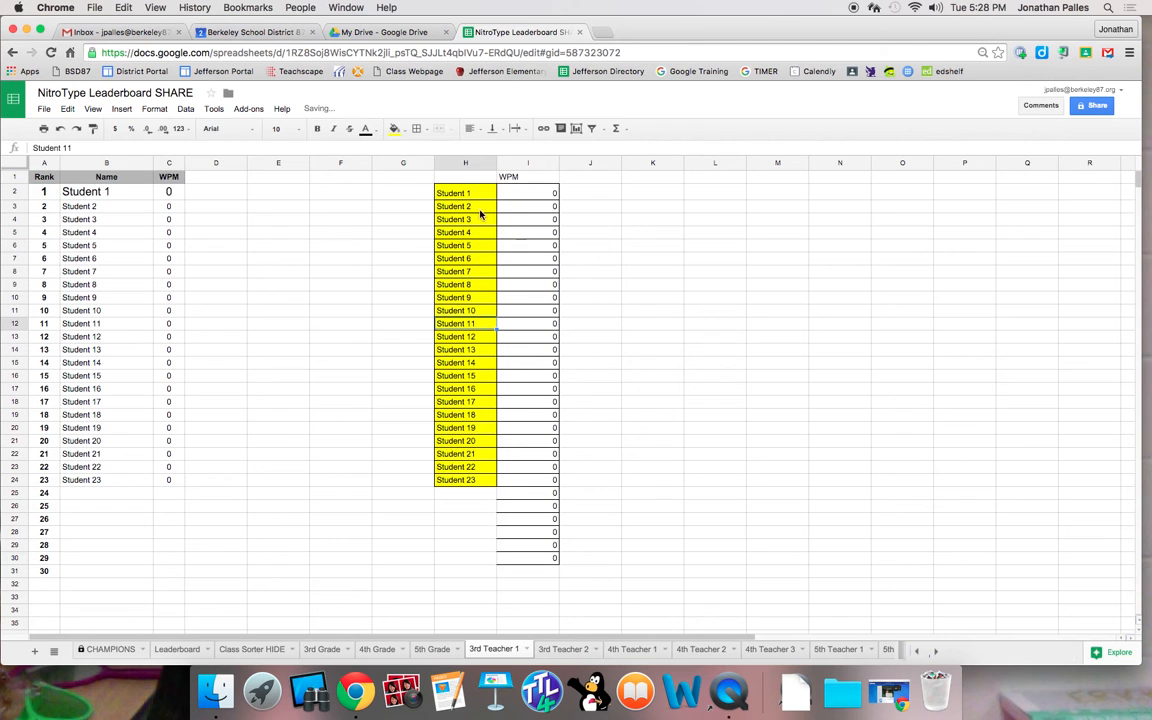
Replace the Student 1 and Student 2 placeholders in the yellow name column with two students' first names.
left_click_drag(478, 192, 485, 492)
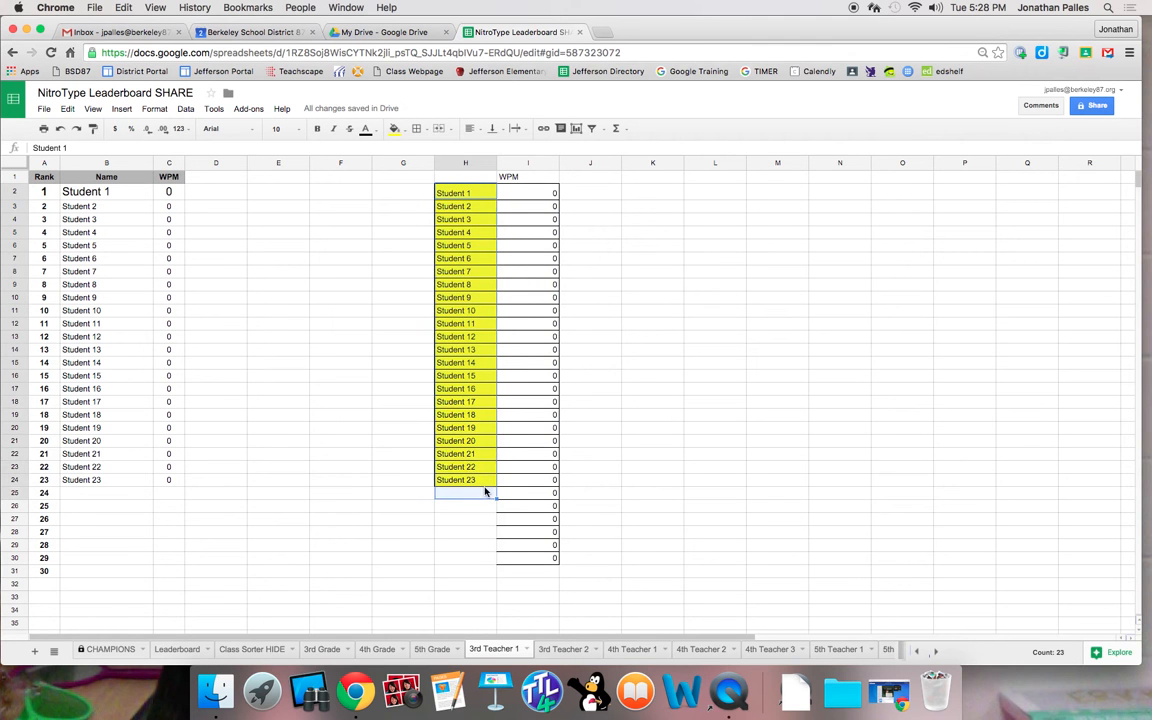
left_click(476, 388)
left_click(481, 193)
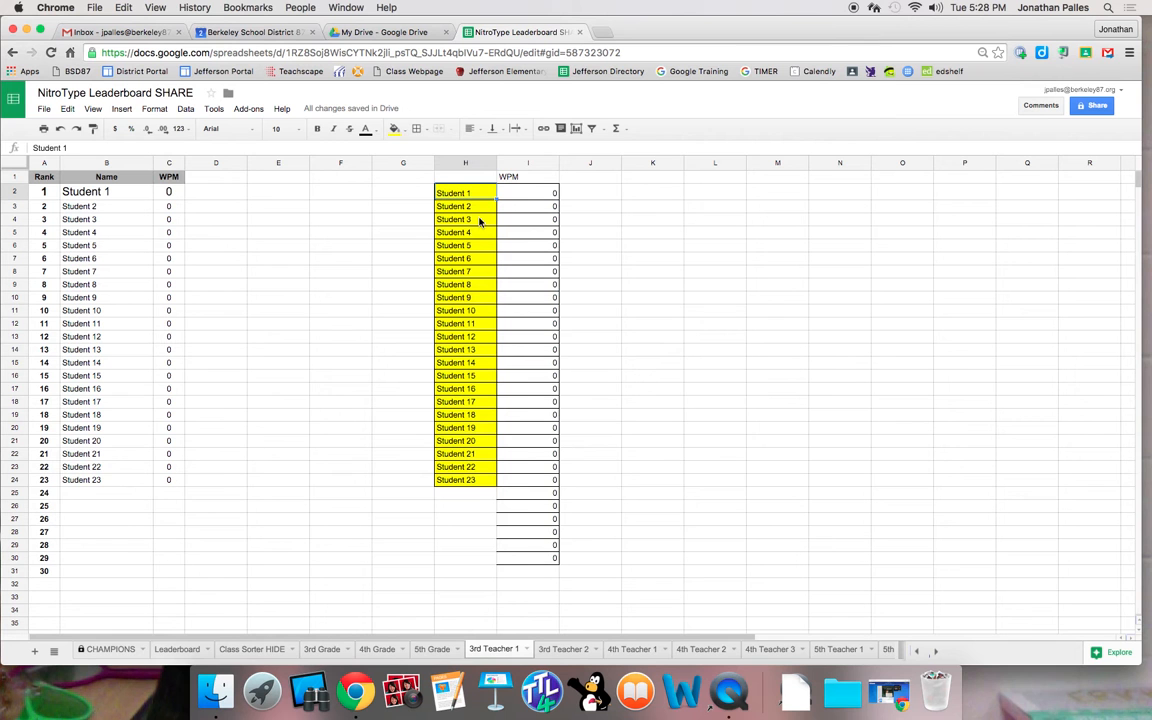
type("Jane")
key("Return")
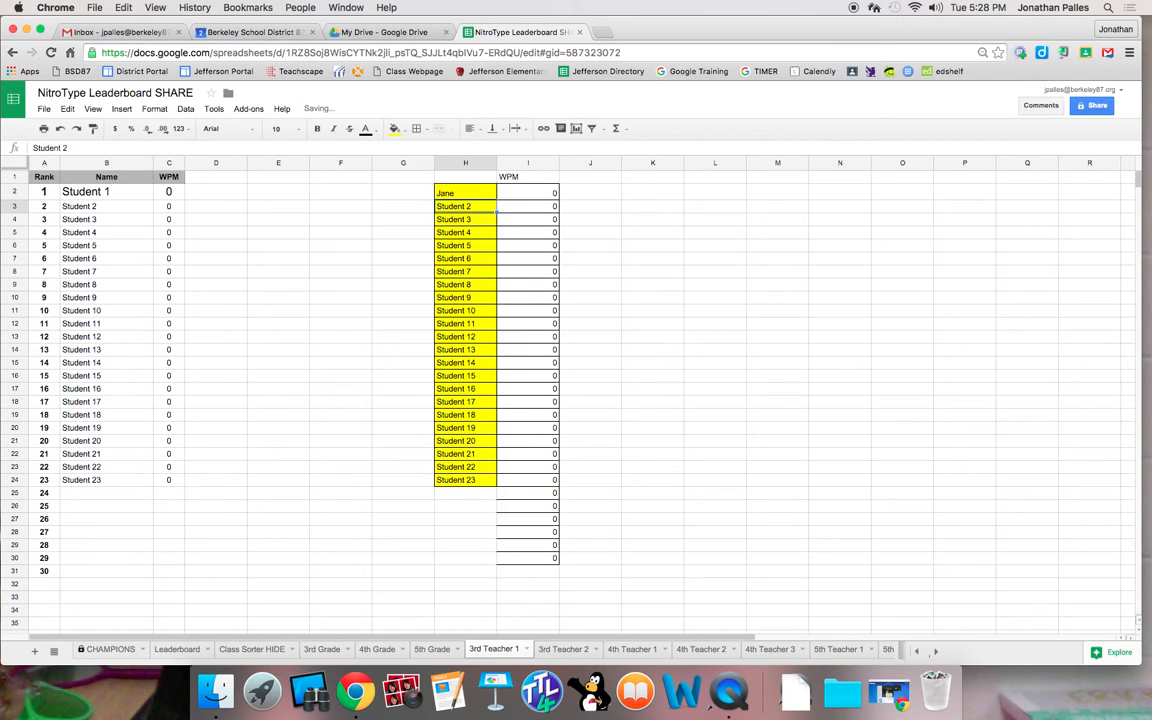
type("John")
key("Return")
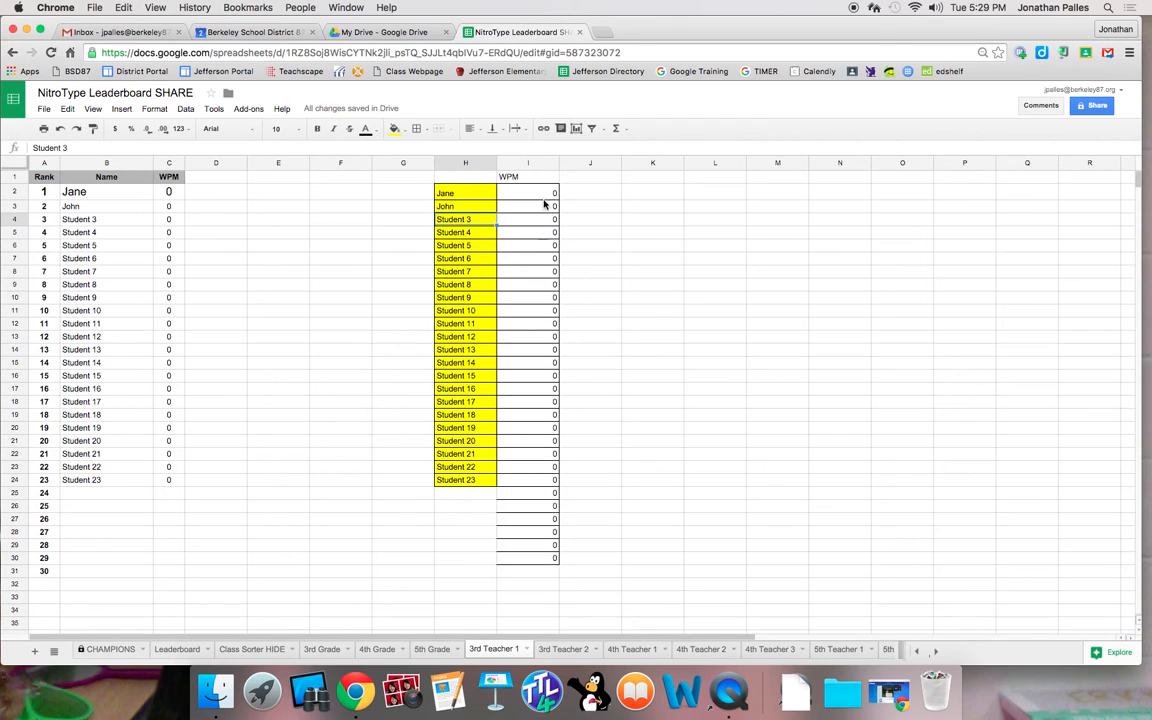
Set the WPM of the first two students in the entry list to 25 and 32.
left_click(543, 194)
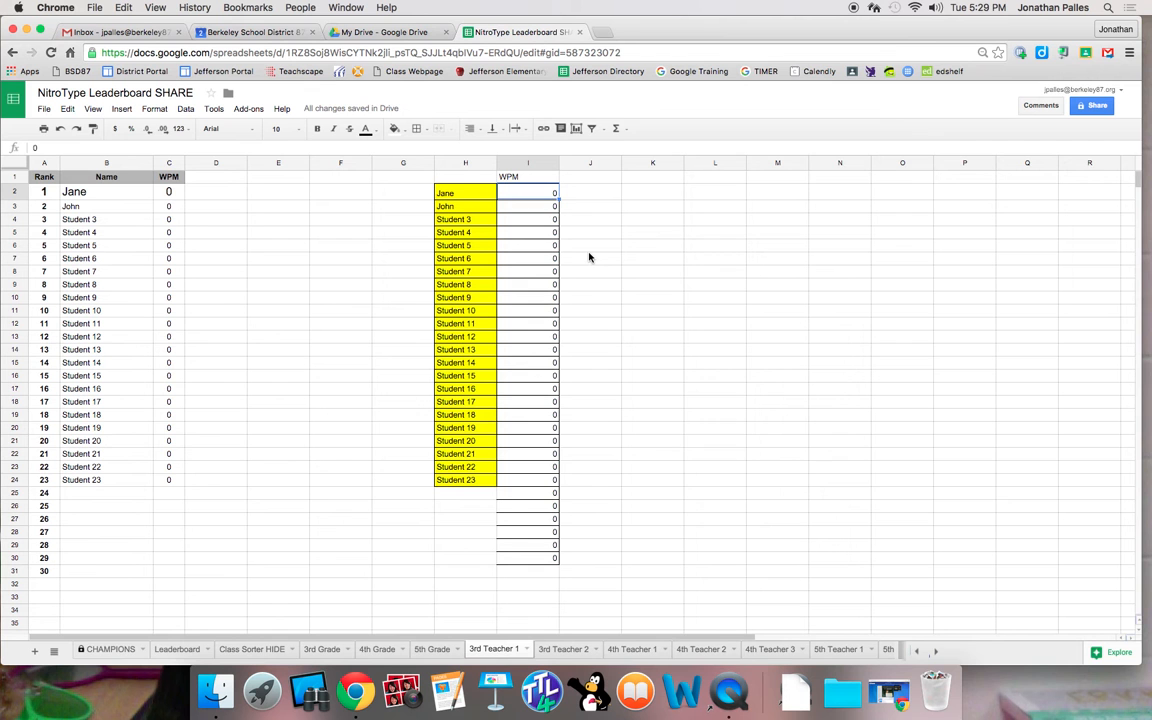
type("25")
key("Return")
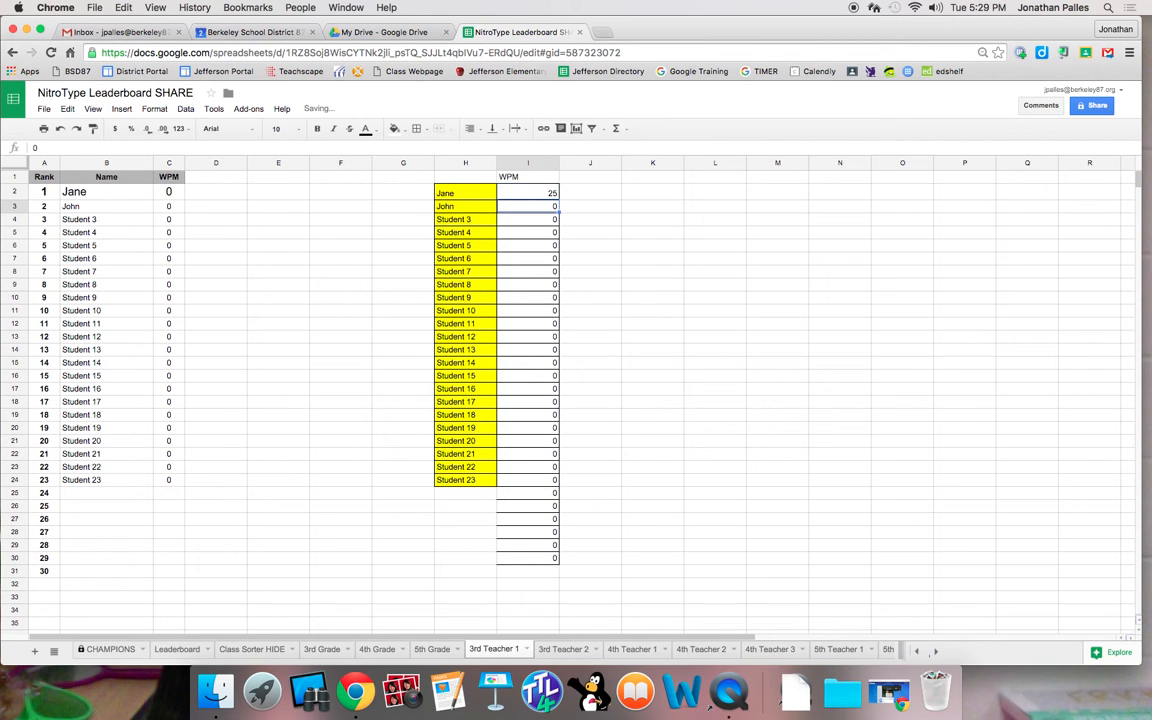
type("32")
key("Return")
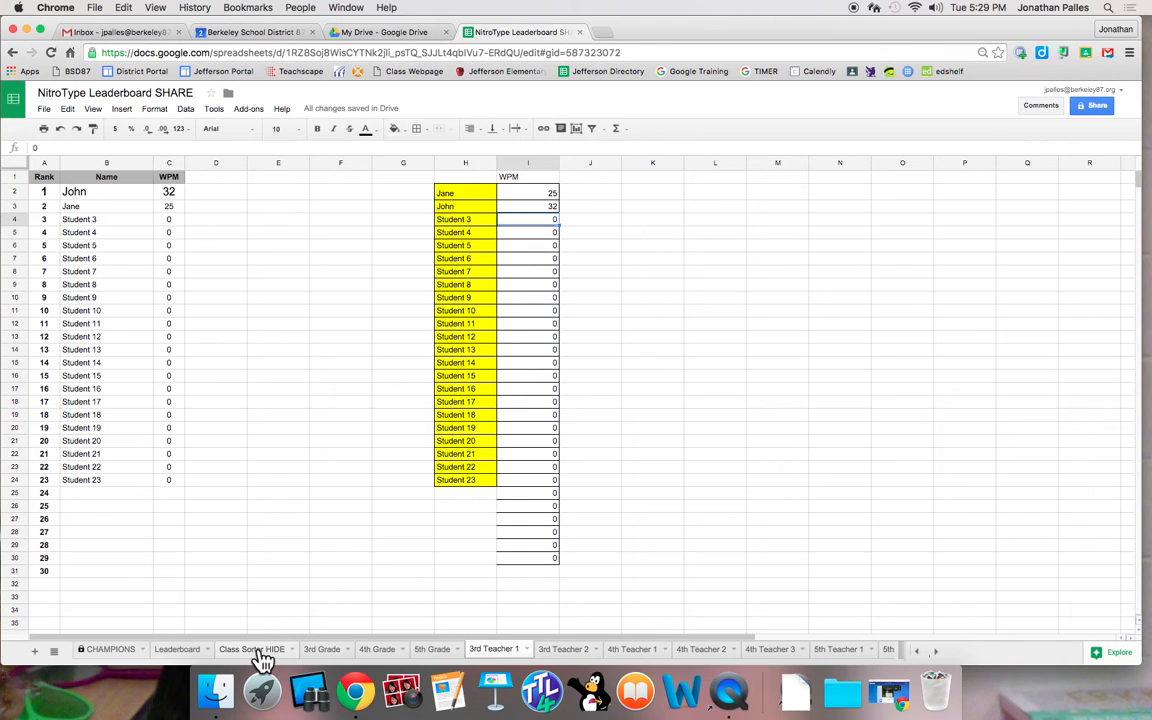
Check the two renamed students' entries on the 3rd Grade, Class Sorter HIDE and Leaderboard sheets.
left_click(327, 651)
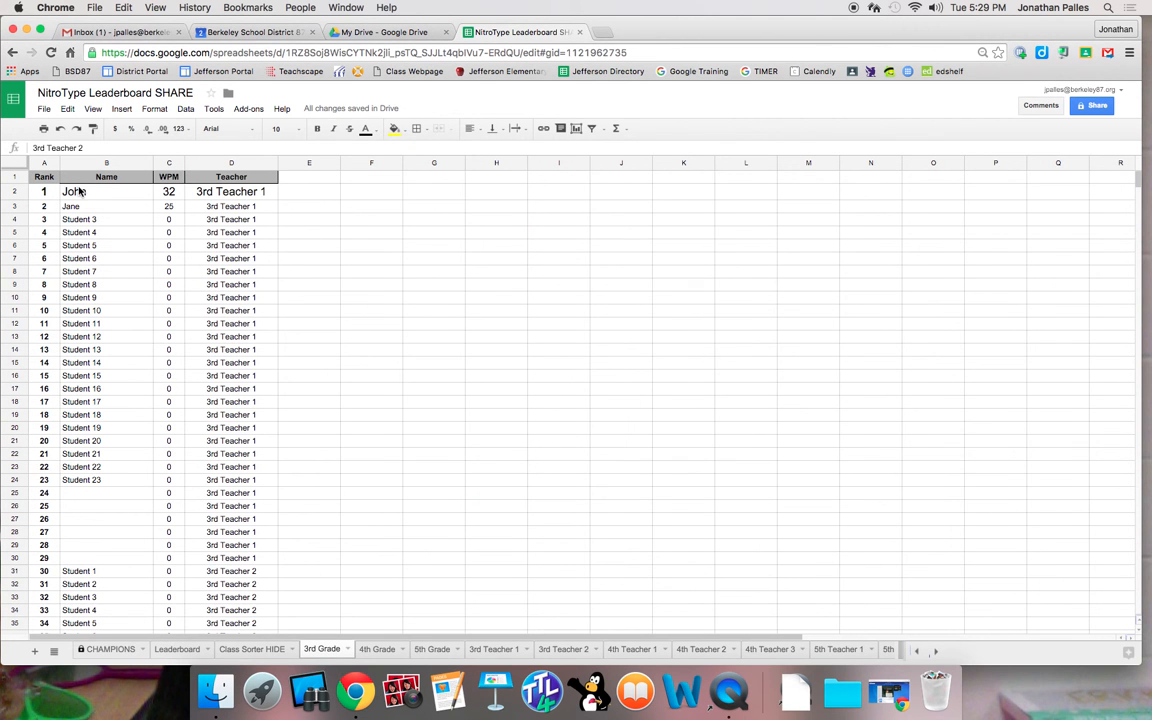
left_click(78, 190)
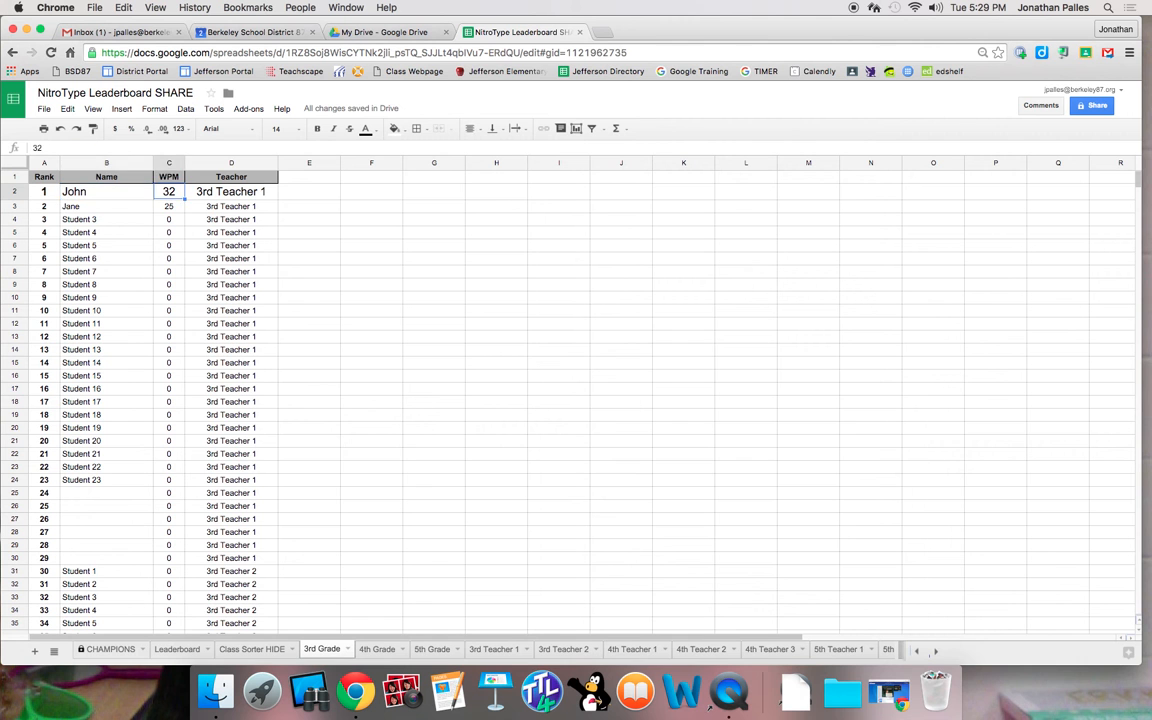
key("Down")
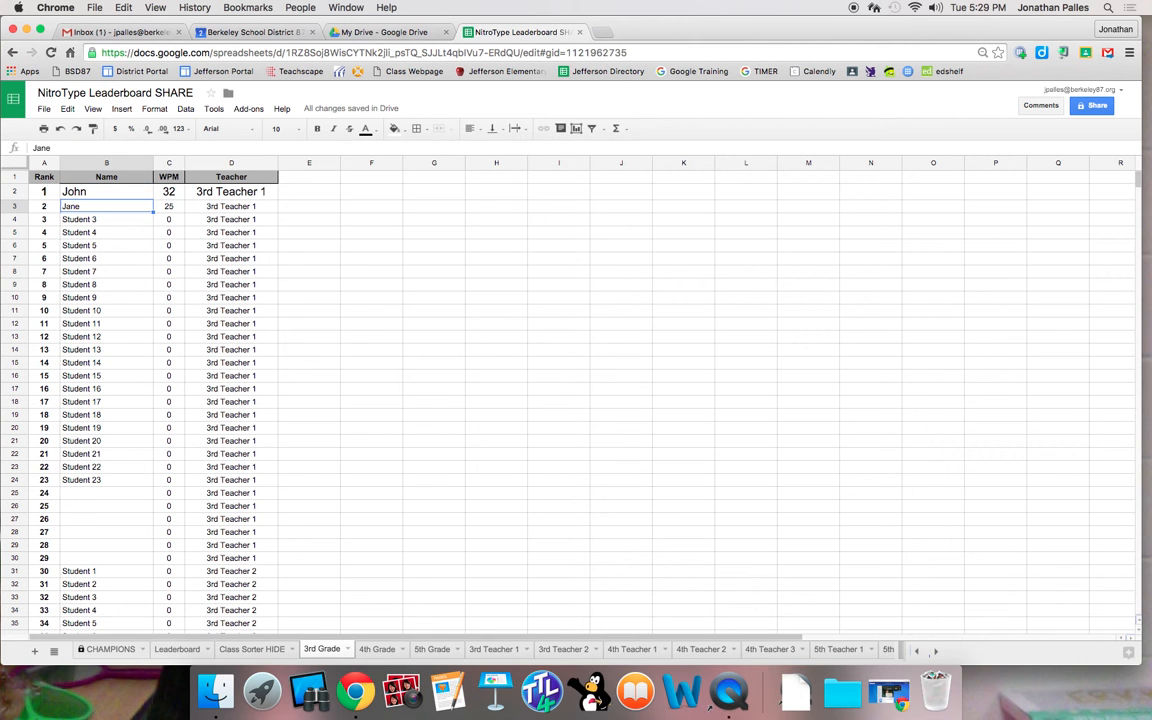
left_click(262, 650)
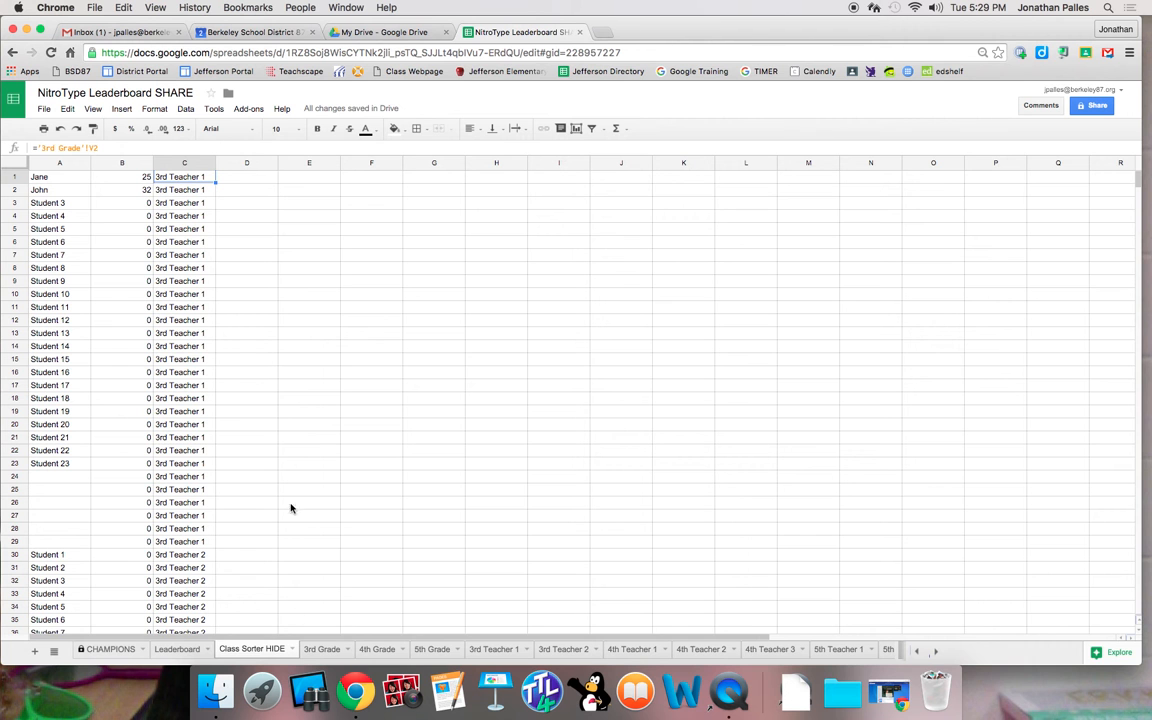
left_click(184, 651)
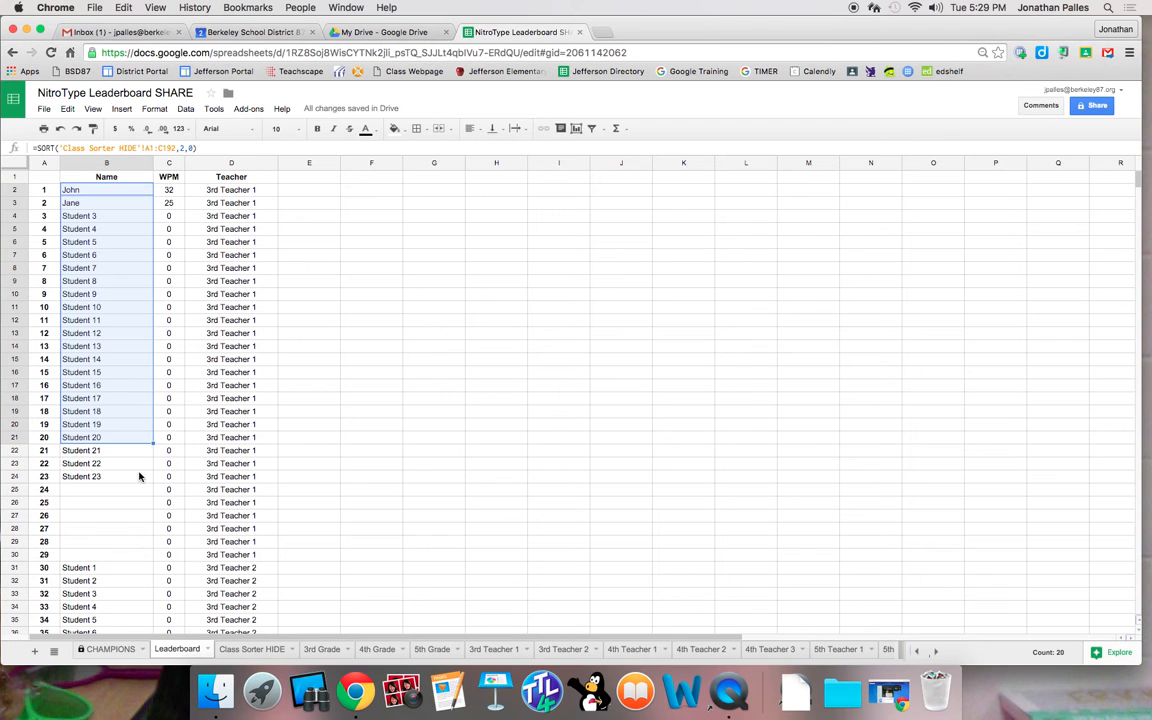
Check the school champion's name and WPM on the CHAMPIONS sheet.
left_click(120, 650)
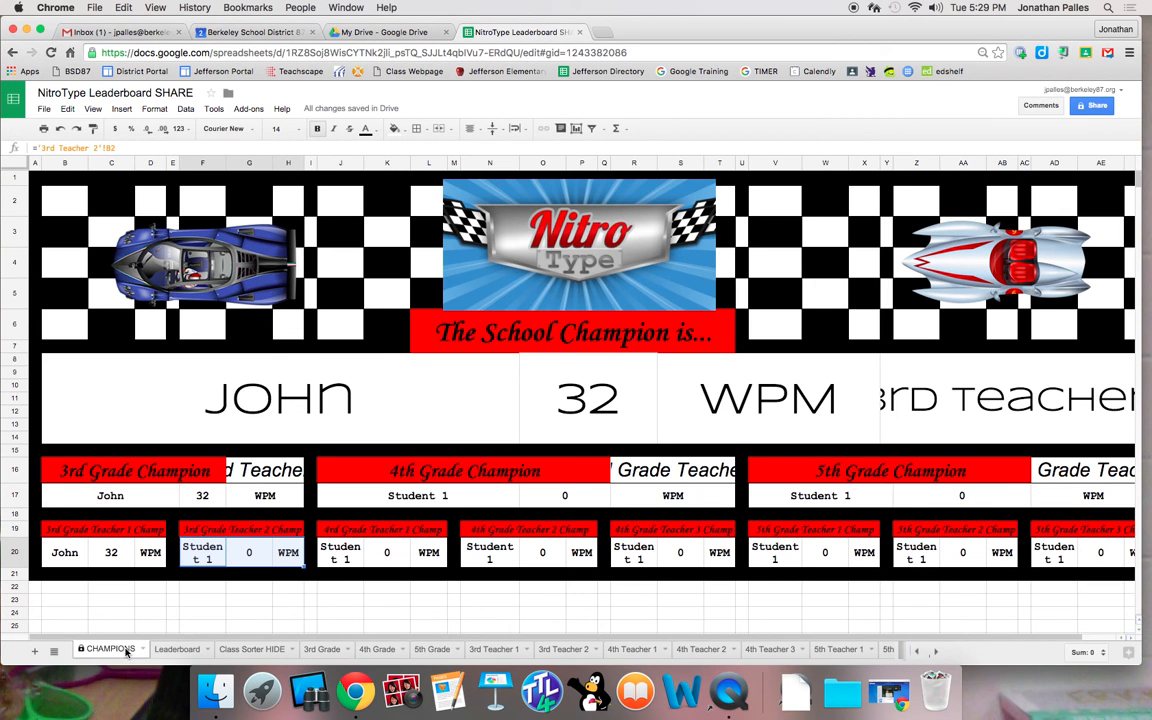
left_click(405, 395)
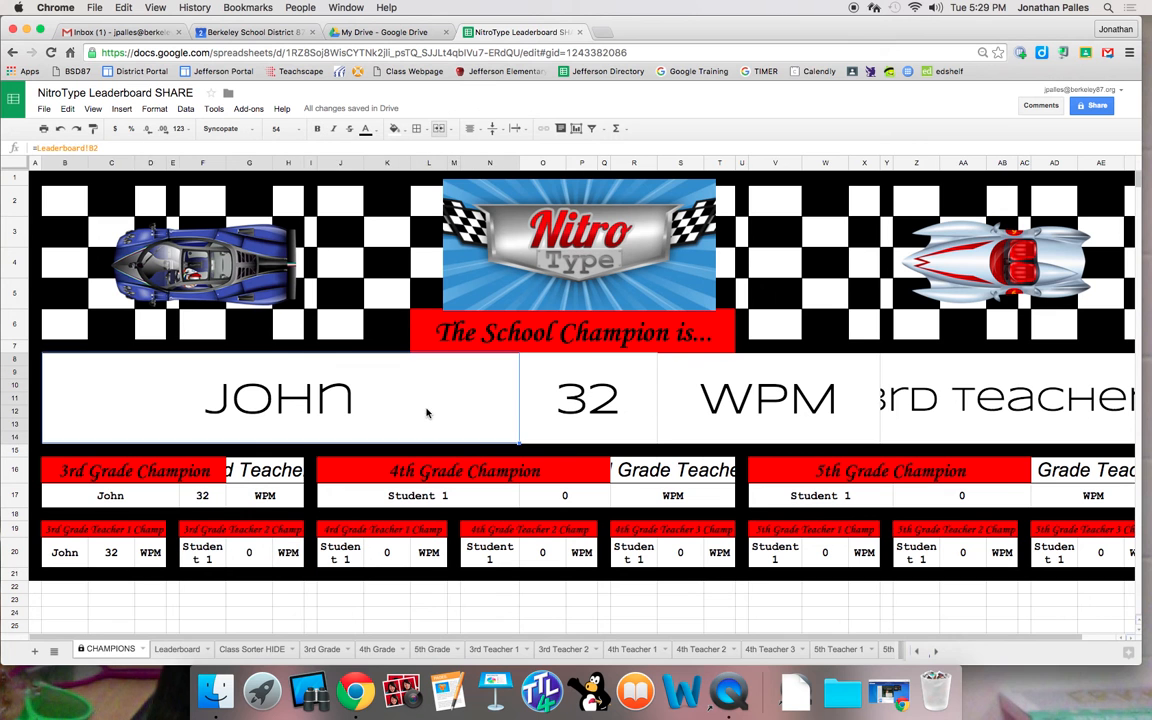
left_click(600, 405)
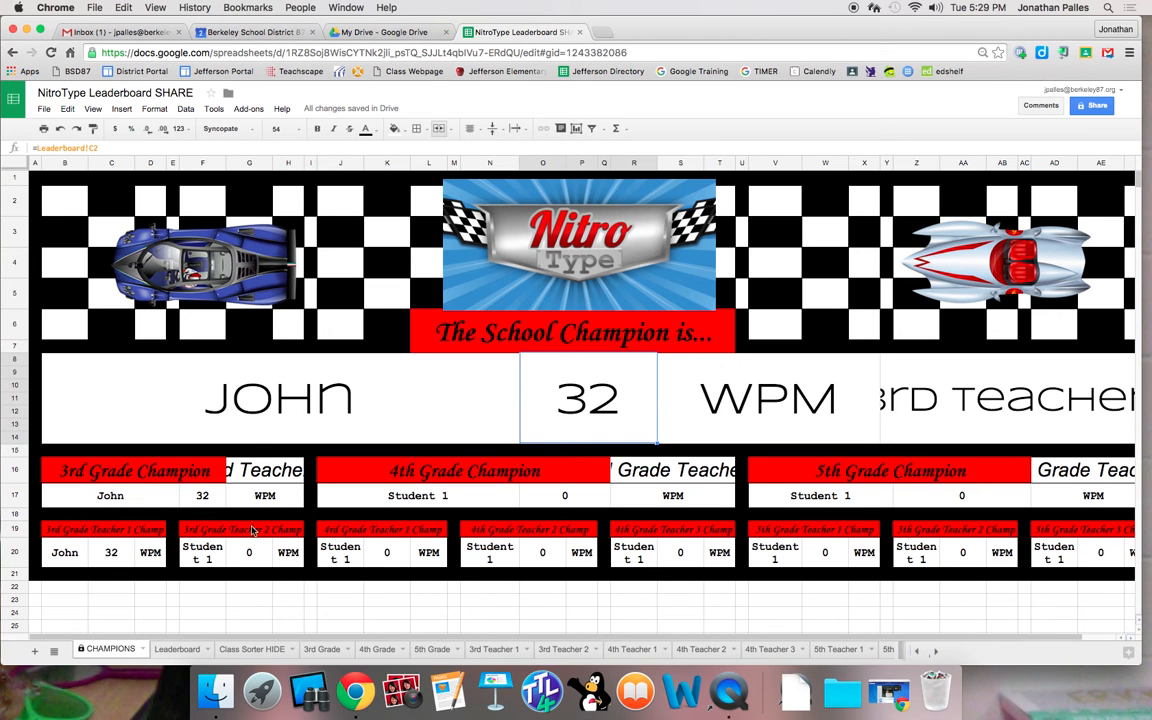
Fill the student name cells G2:G23 on the 3rd Teacher 2 sheet with yellow.
left_click(570, 651)
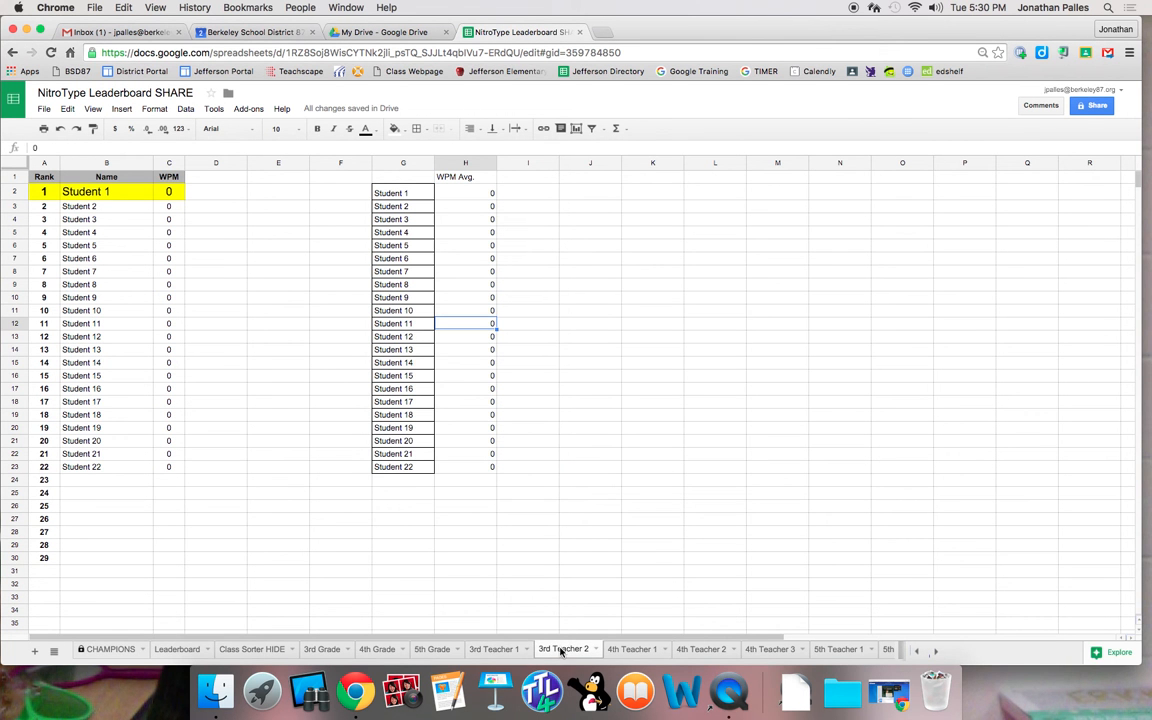
left_click(400, 193)
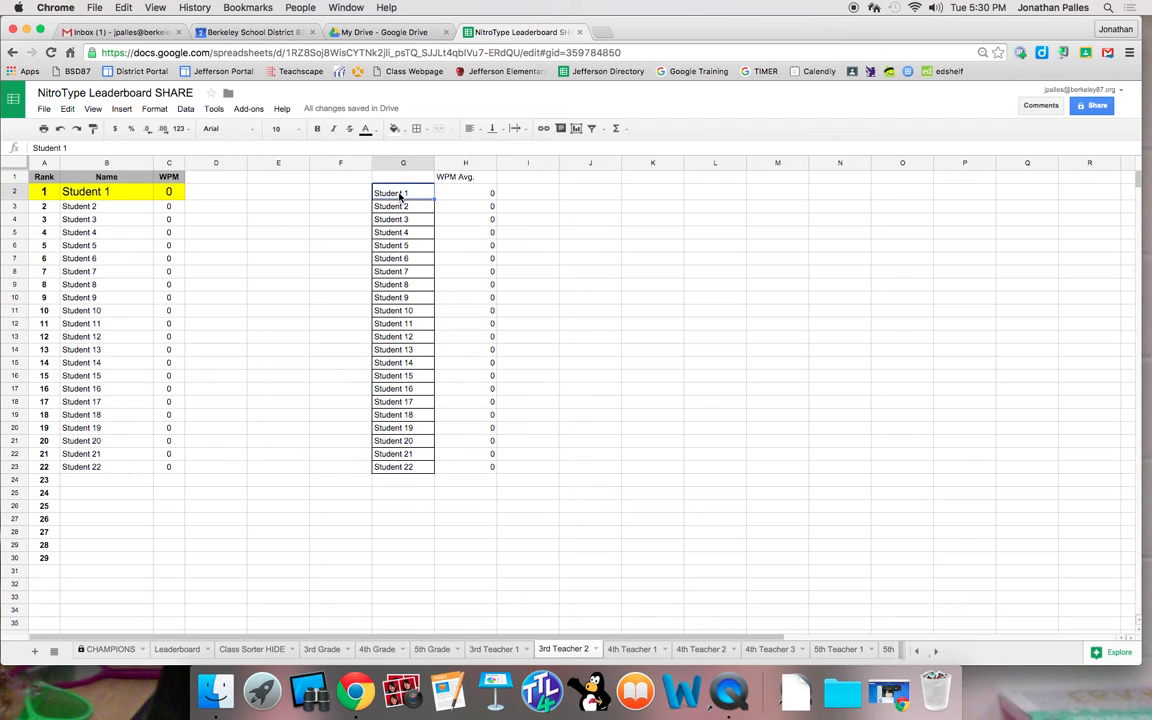
left_click_drag(403, 203, 403, 466)
left_click(394, 128)
left_click(435, 182)
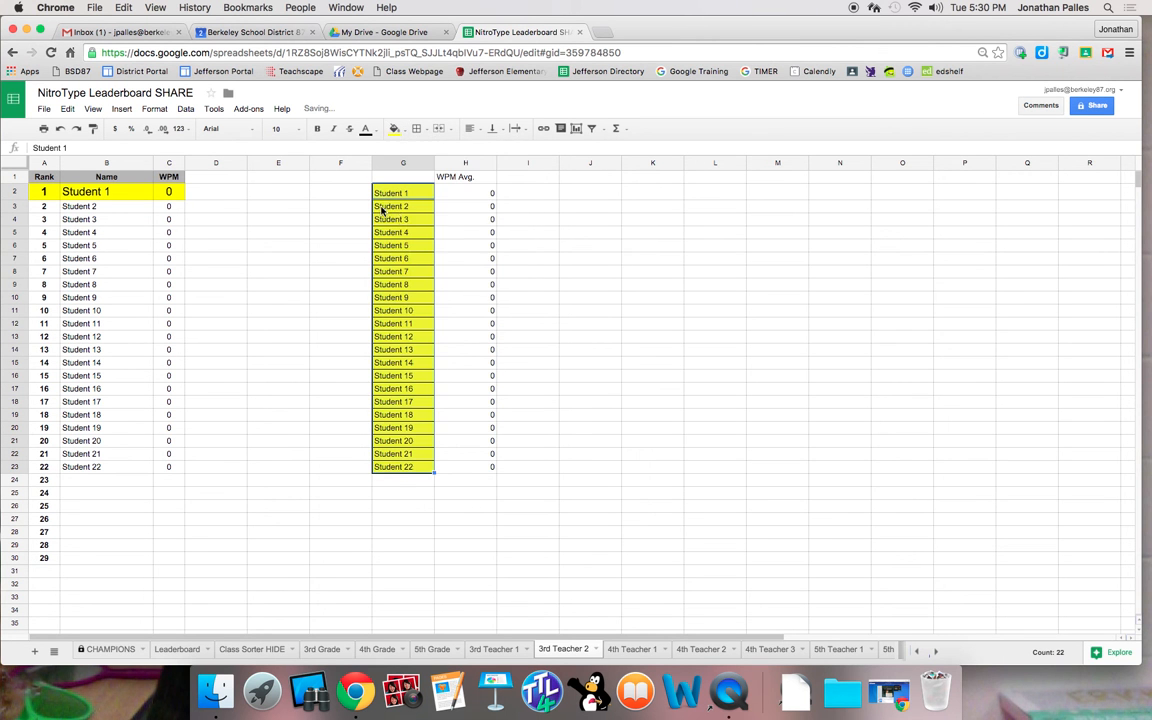
Replace Student 13 in cell G14 of the 3rd Teacher 2 sheet with a student's first name.
left_click(405, 350)
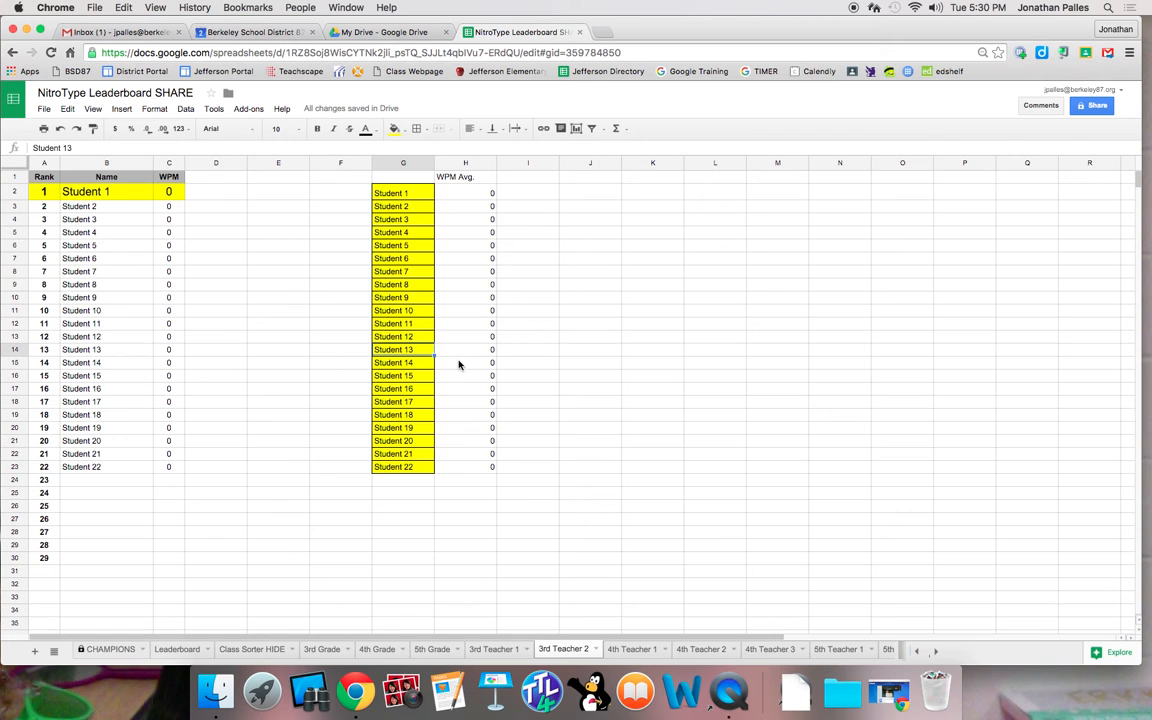
type("Kyle")
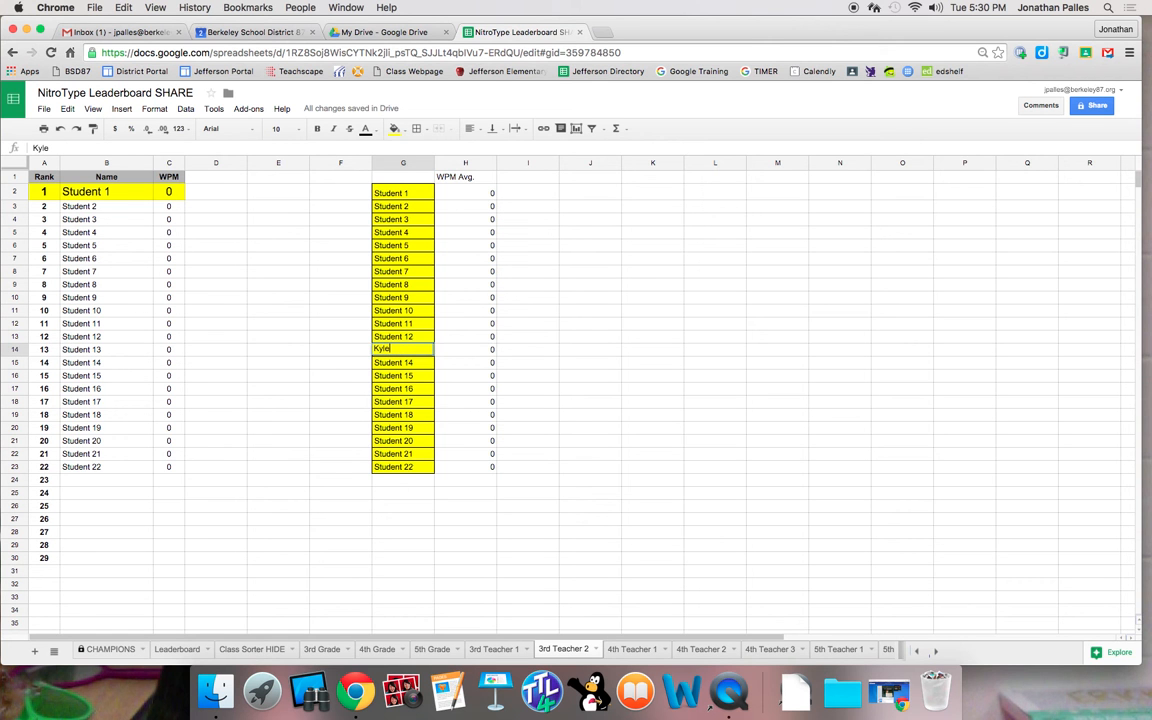
key("Return")
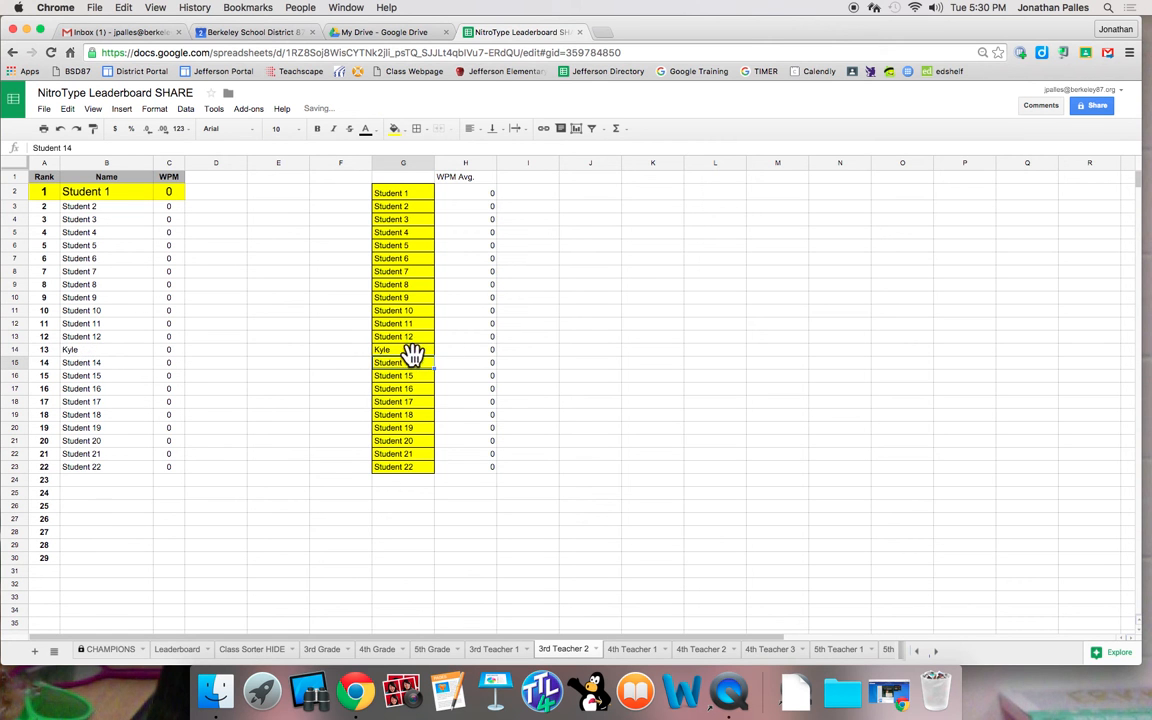
Set the renamed student's WPM in H14 to 65 and the WPM in the row below to 0.
left_click(486, 353)
type("65")
key("Return")
key("BackSpace")
type("0")
key("Return")
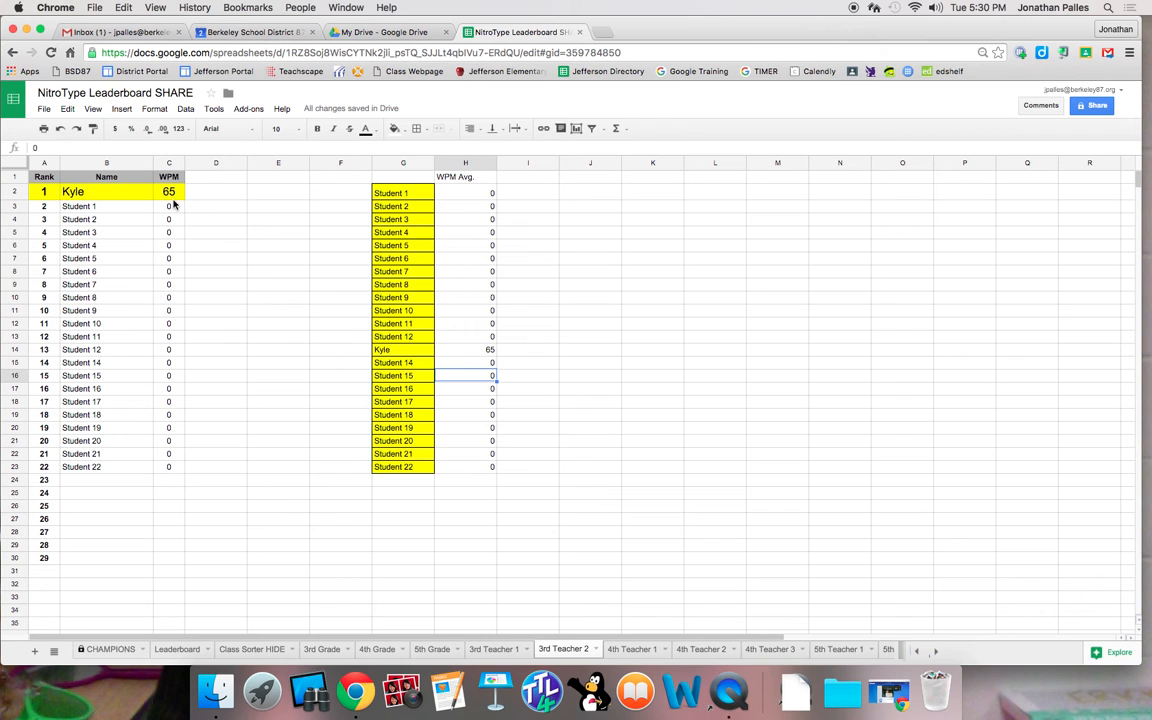
Check the newly named student's rank on the Leaderboard sheet and the school champion on the CHAMPIONS sheet.
left_click(186, 659)
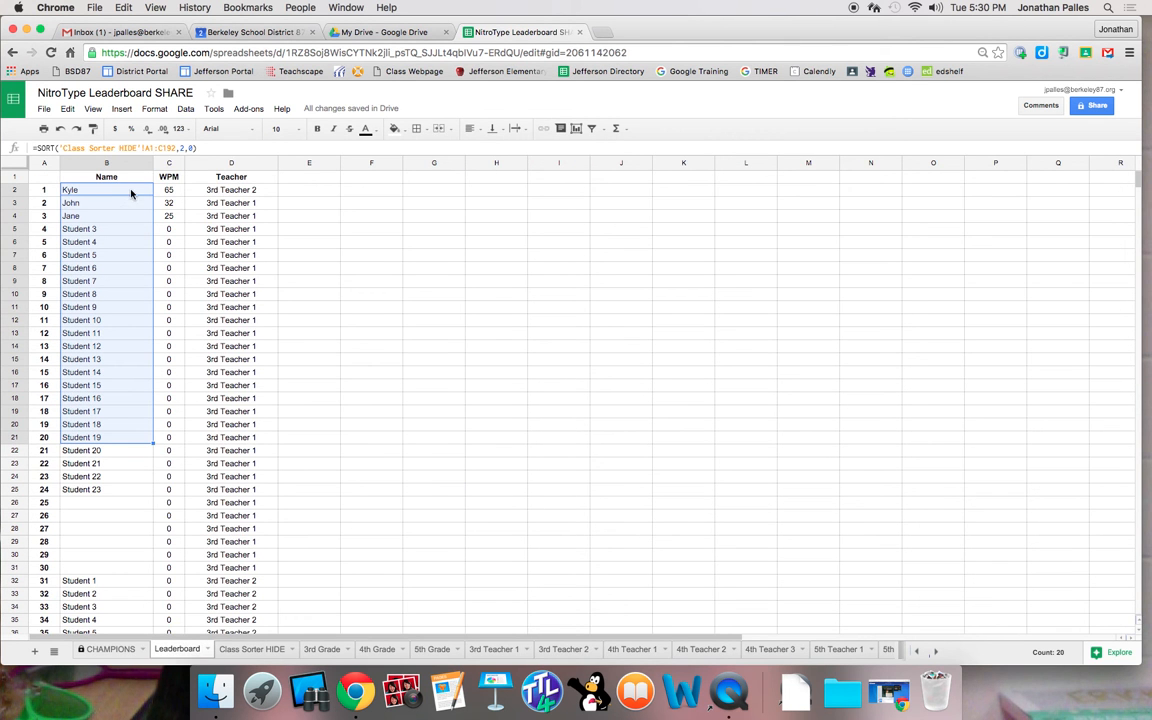
left_click(115, 652)
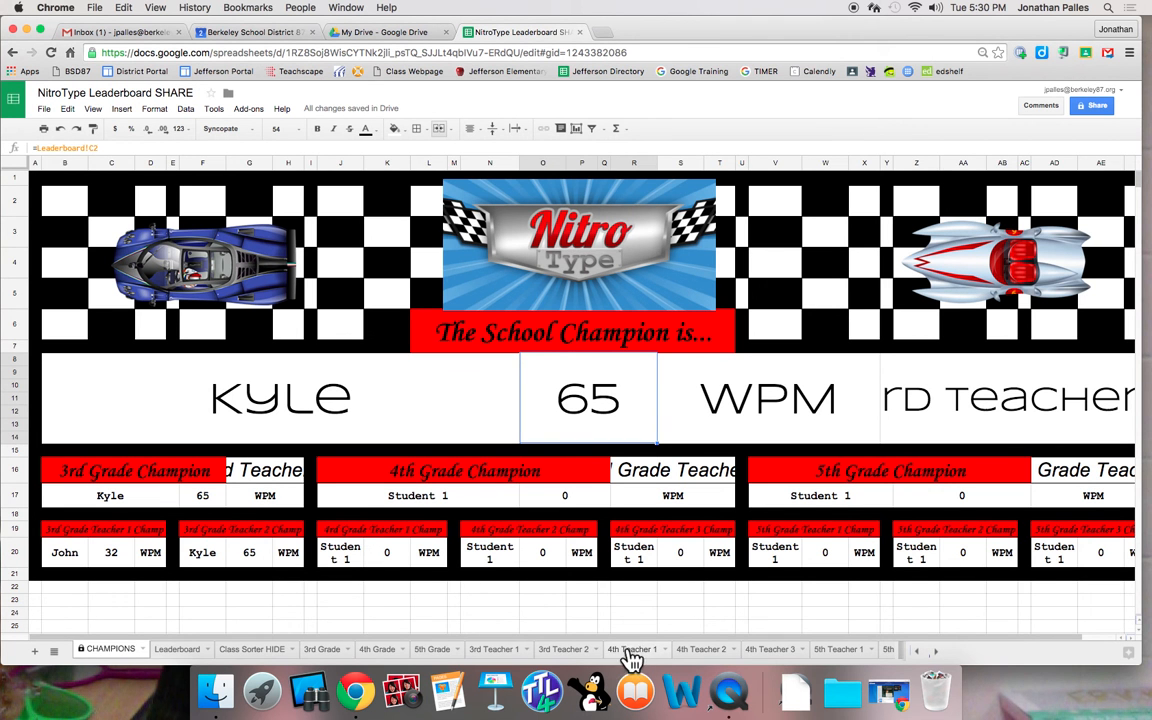
Review the yellow student name cells H2:H24 on the 3rd Teacher 1 sheet.
left_click(500, 652)
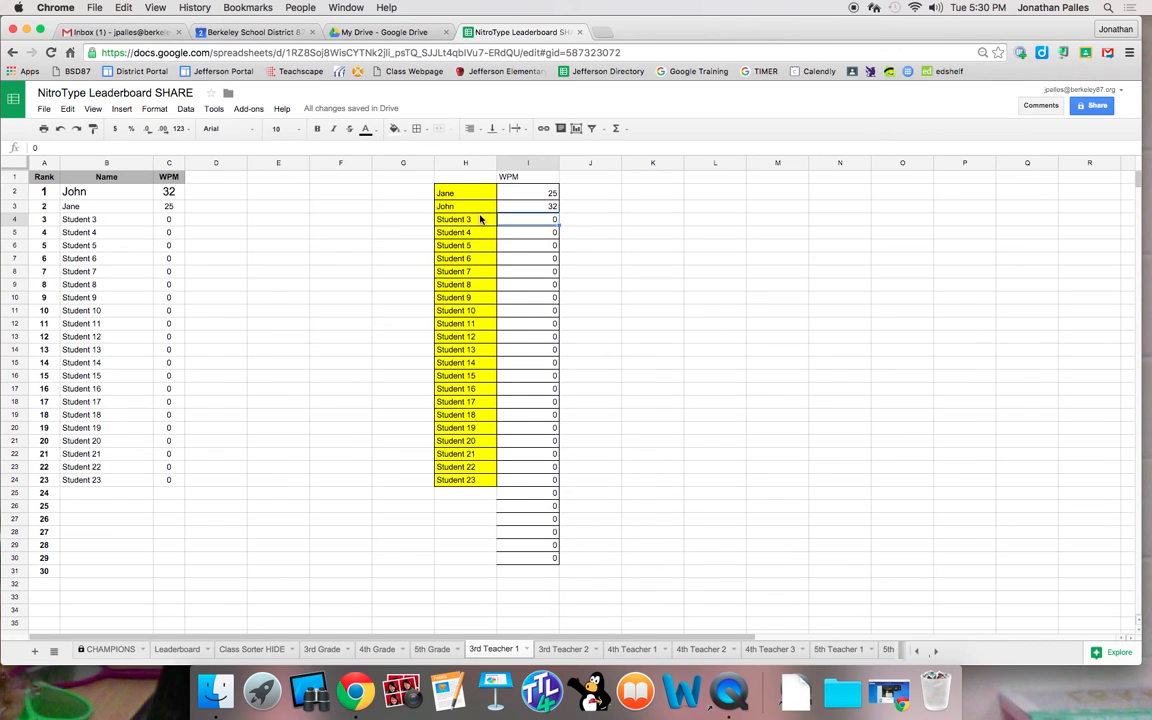
left_click_drag(466, 195, 493, 483)
left_click(471, 419)
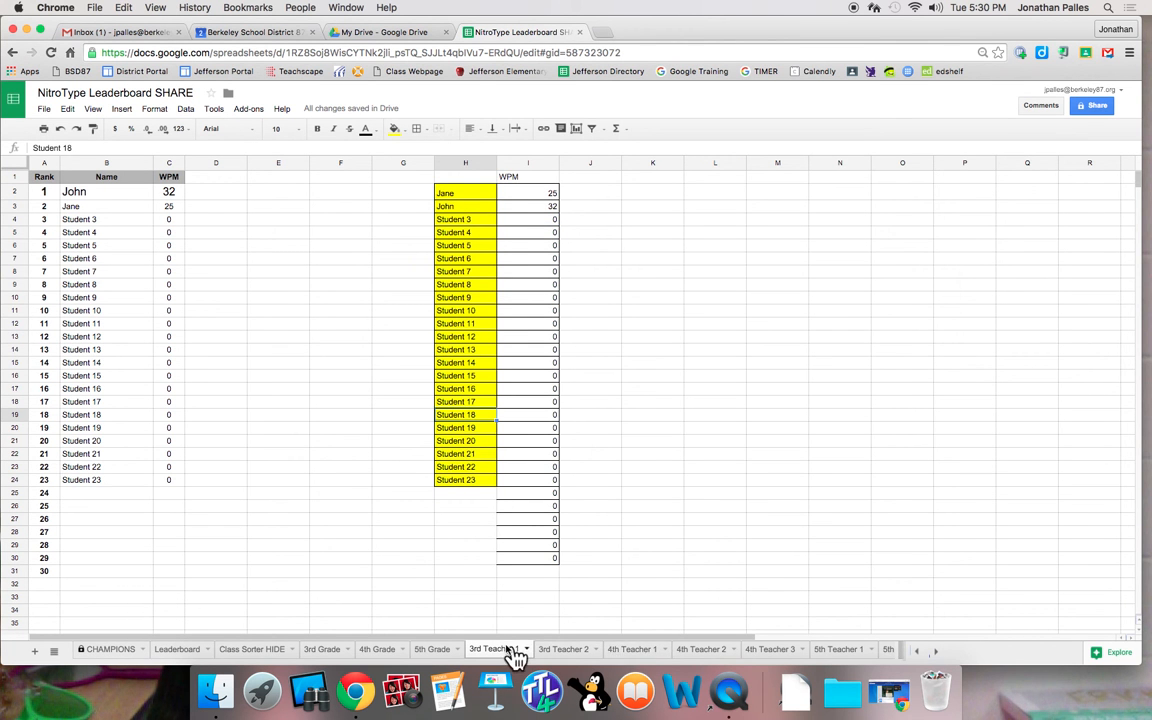
Replace the 3rd Teacher 1 labels in V2:V30 of the 3rd Grade sheet with the first teacher's surname.
left_click(326, 652)
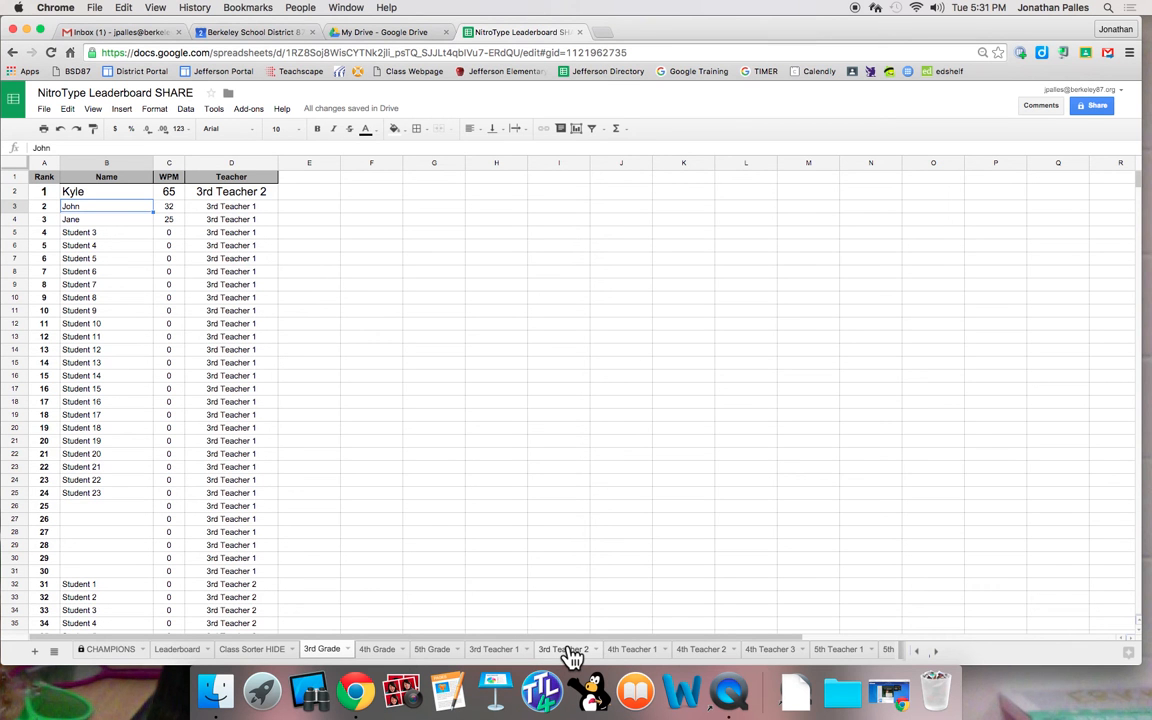
left_click(494, 651)
left_click(331, 650)
scroll(689, 275, "right", 8)
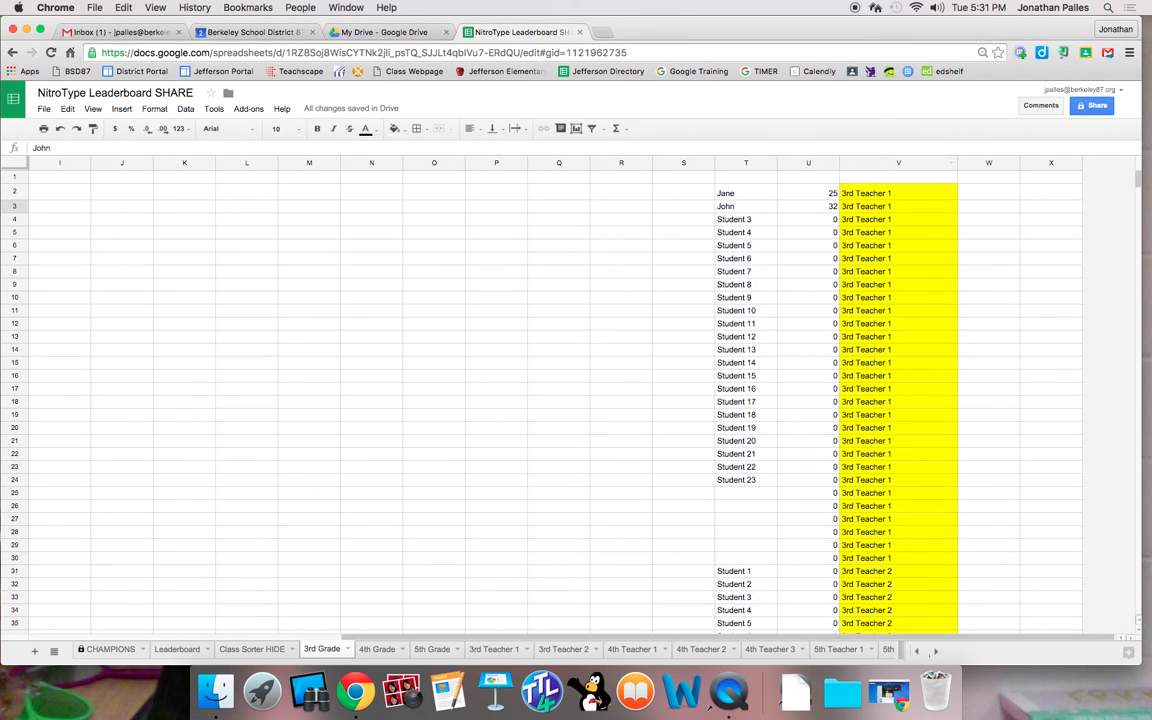
left_click(883, 195)
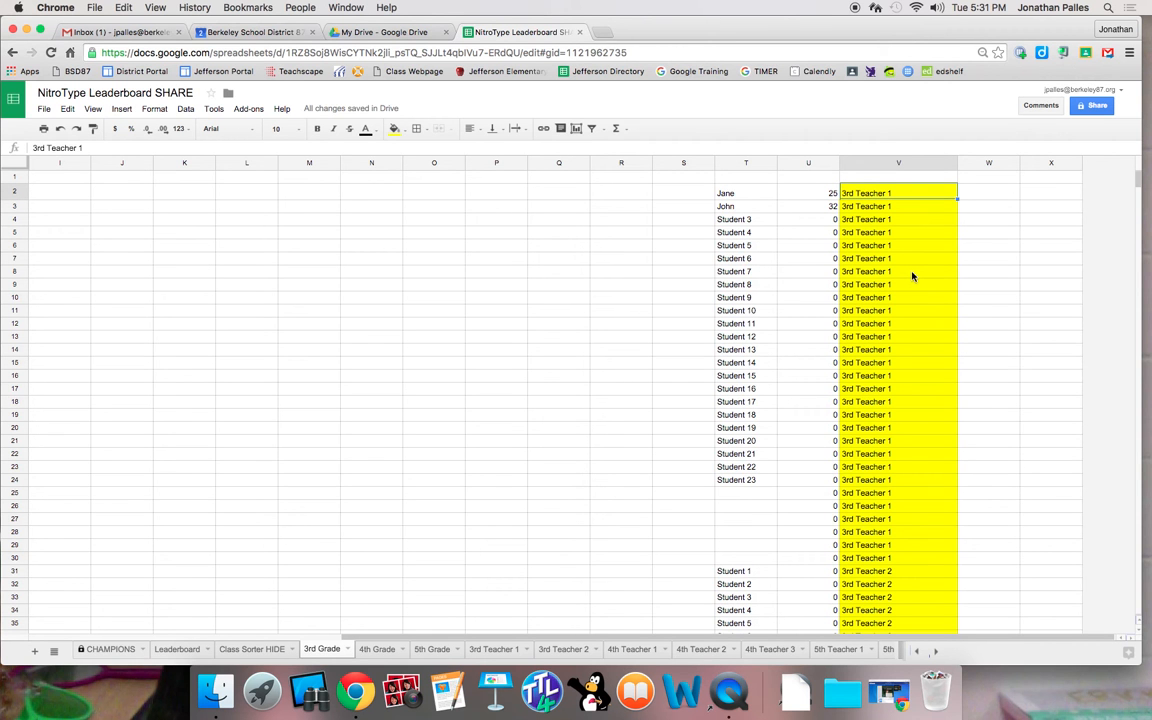
type("Davis")
key("Return")
left_click(895, 193)
left_click_drag(928, 560, 928, 560)
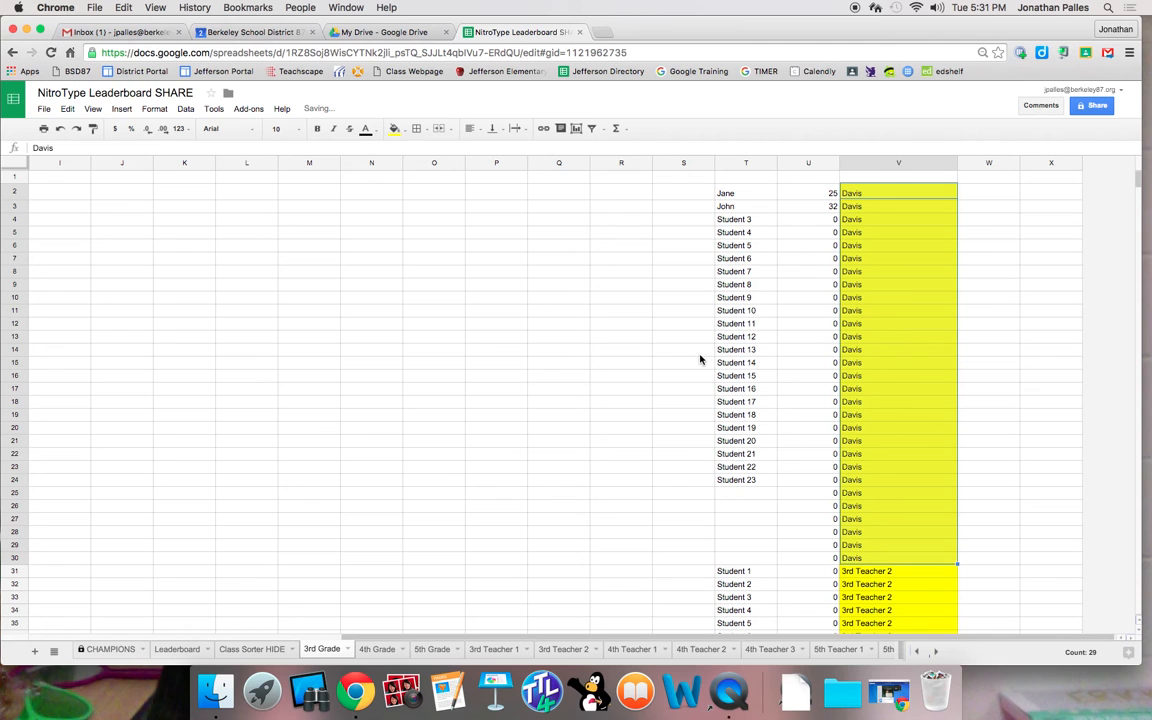
left_click(740, 481)
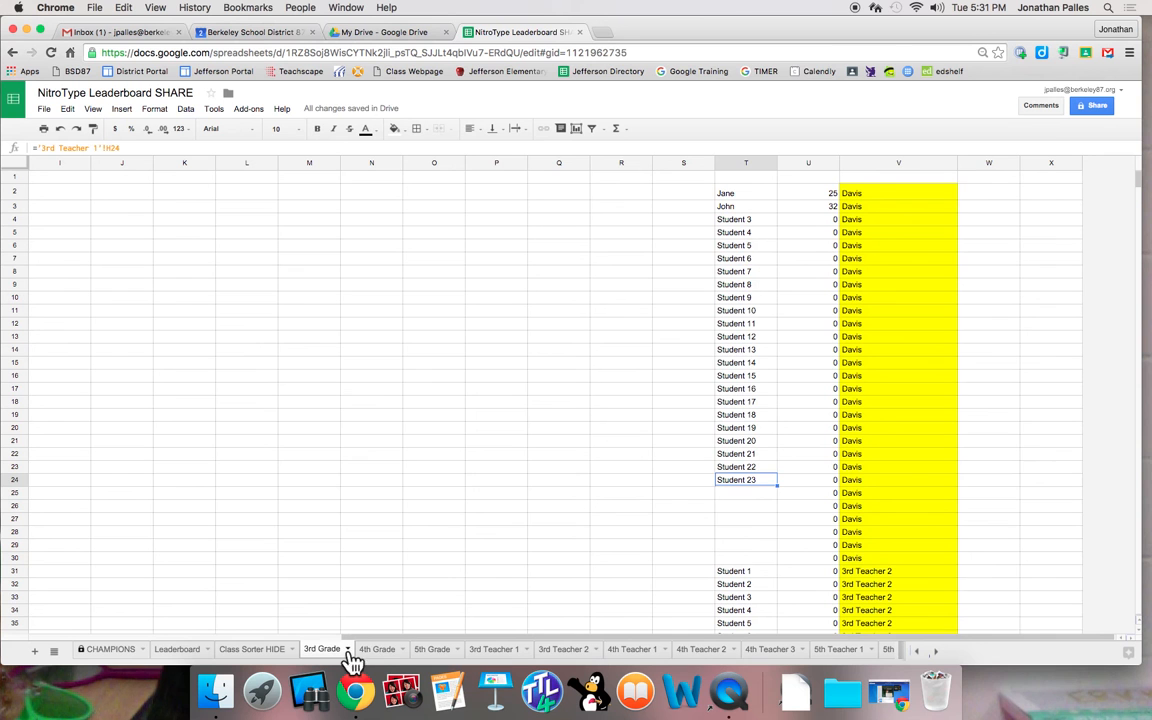
Replace the 3rd Teacher 2 labels in V31:V61 of the 3rd Grade sheet with the second teacher's surname.
scroll(707, 546, "down", 5)
left_click(903, 440)
type("Smith")
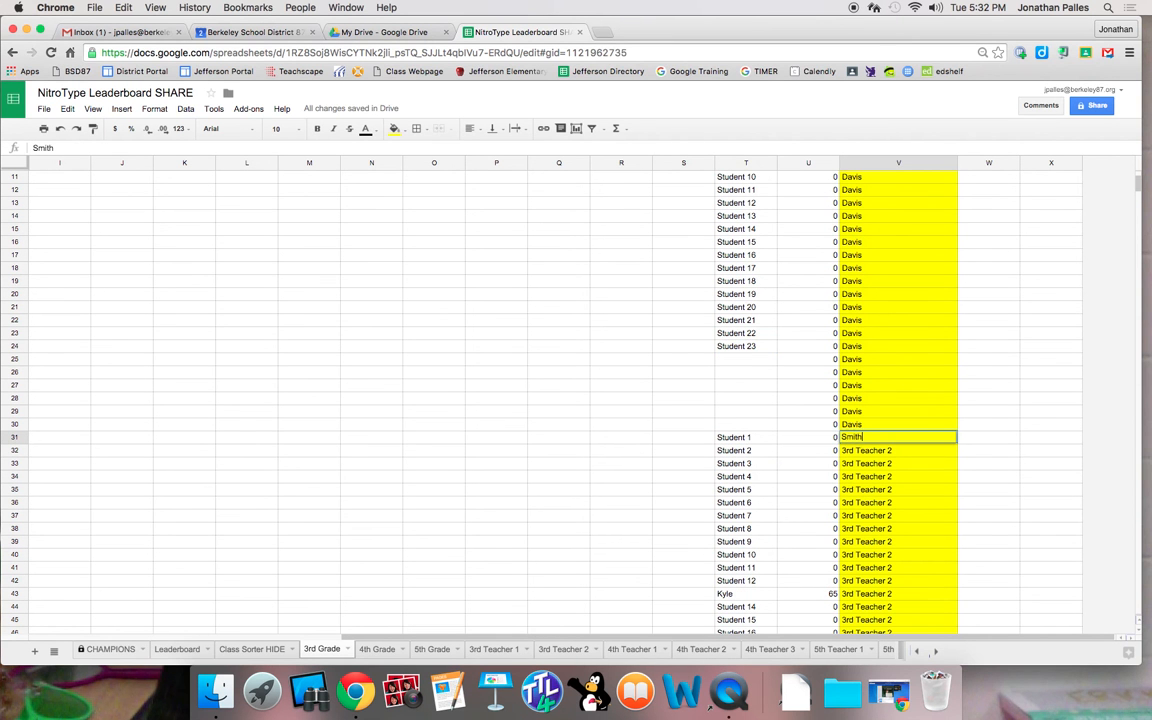
key("Return")
left_click(870, 440)
left_click_drag(957, 442, 946, 533)
left_click(706, 478)
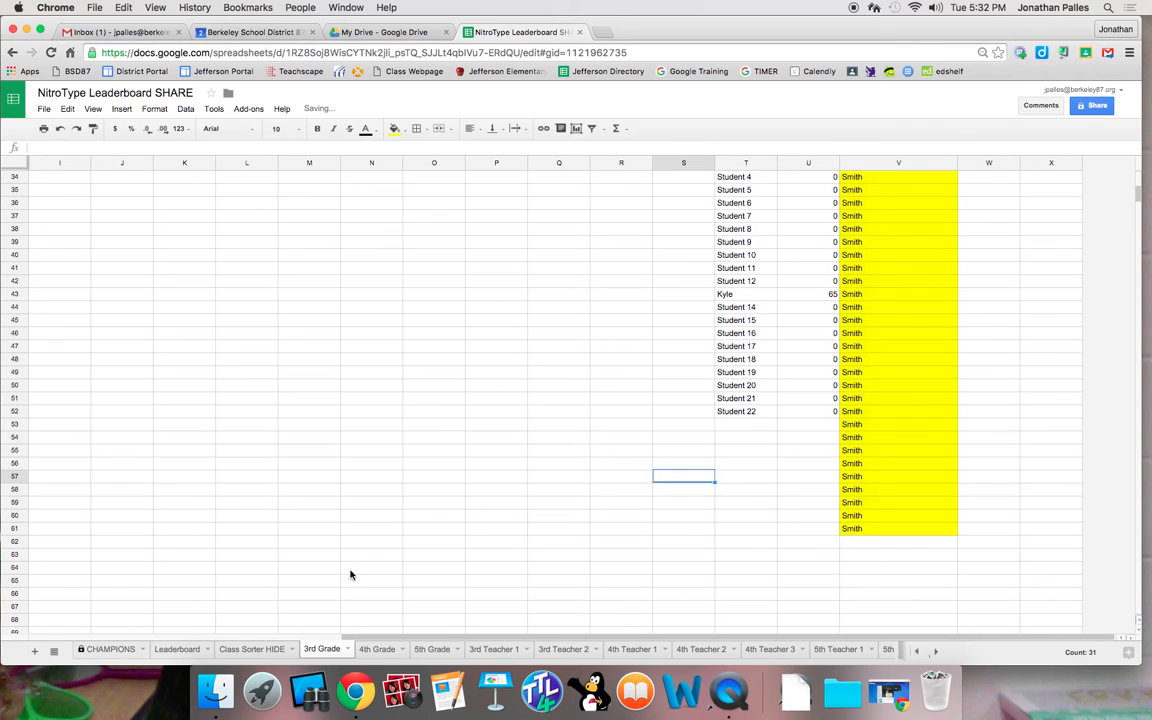
Check the top-ranked student's name, WPM and teacher on the Leaderboard sheet.
left_click(190, 656)
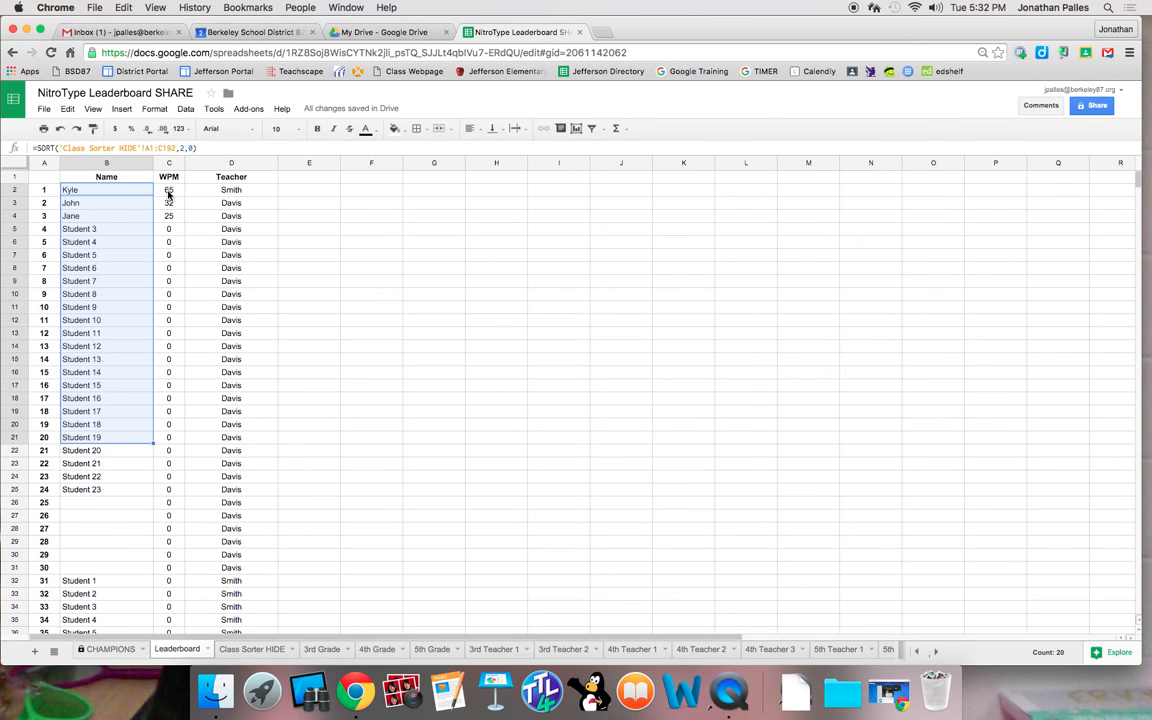
left_click(116, 189)
left_click(247, 190)
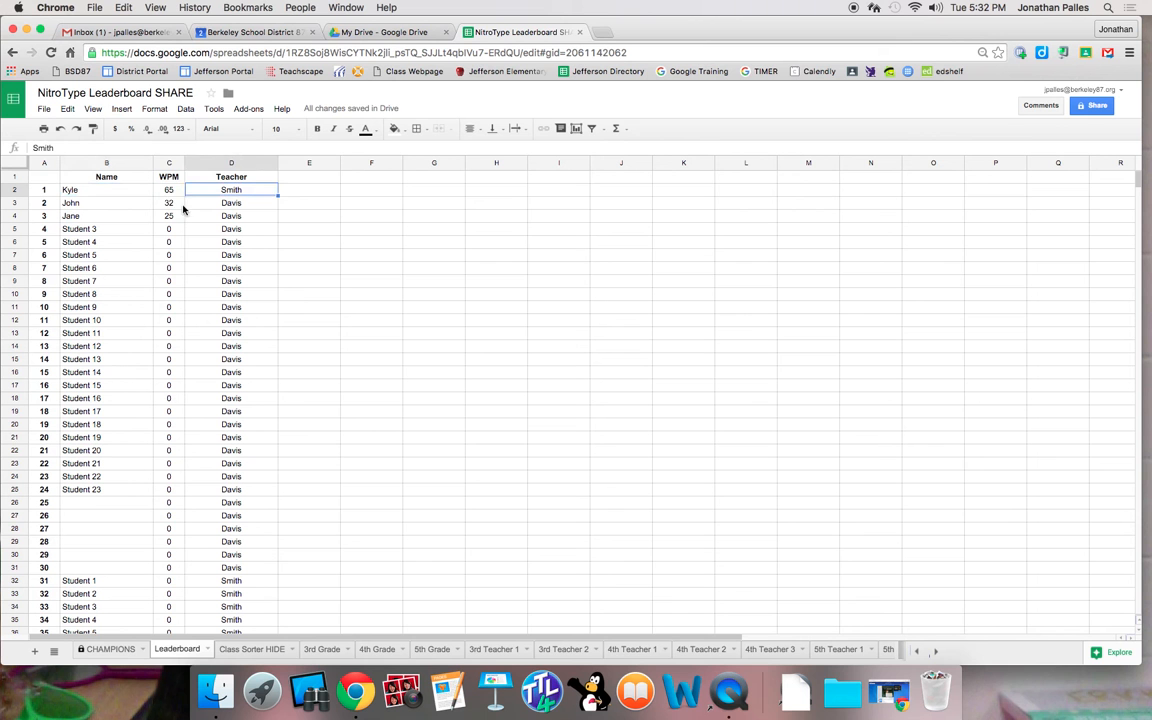
key("Left")
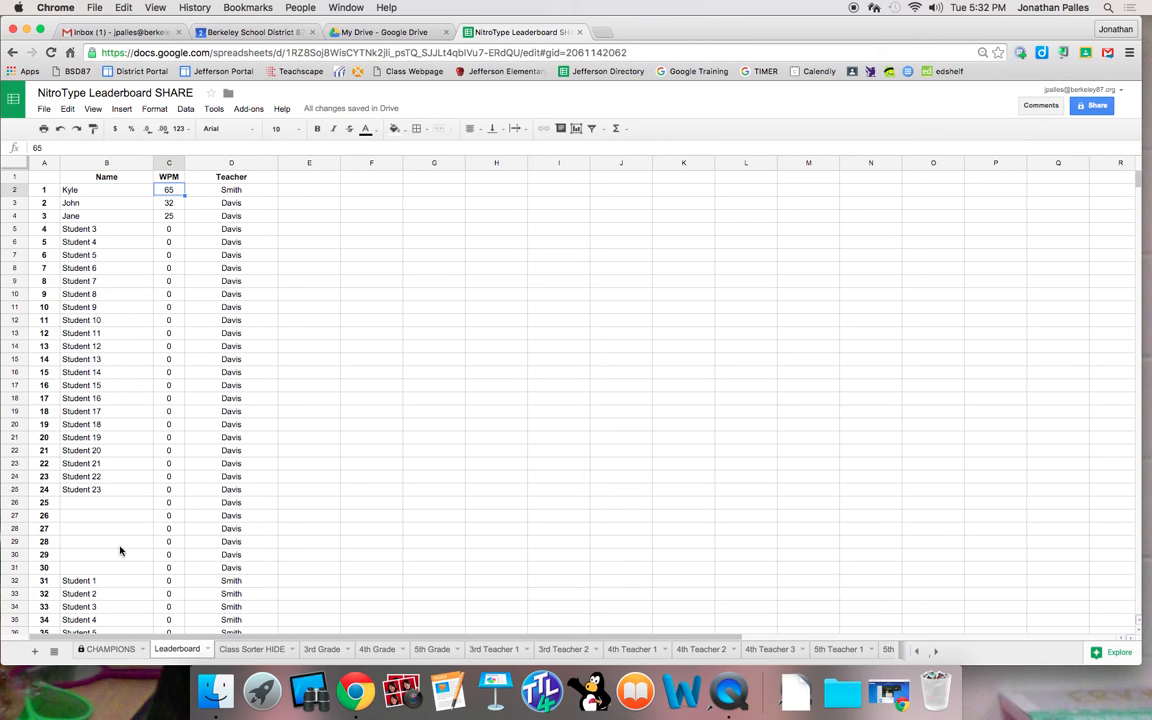
Check the school champion's name, WPM and teacher on the CHAMPIONS sheet.
left_click(112, 658)
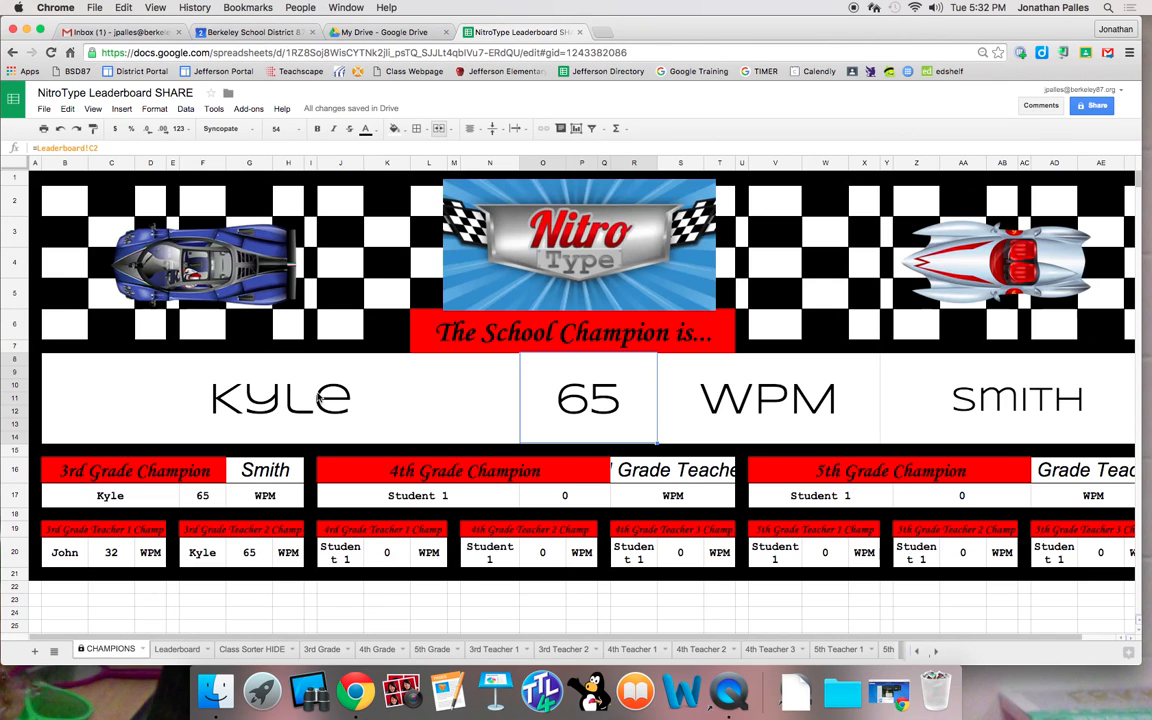
left_click(321, 399)
left_click(665, 400)
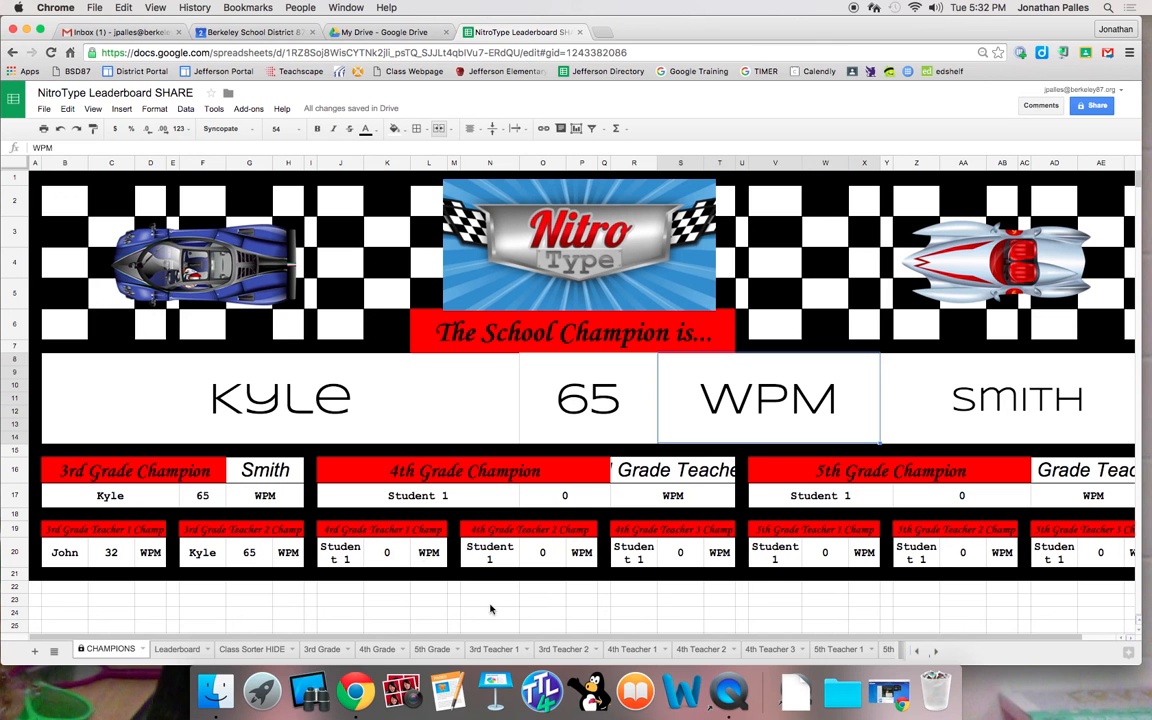
Review the teacher labels on the 4th Grade sheet and in column V of the 3rd Grade sheet.
left_click(375, 652)
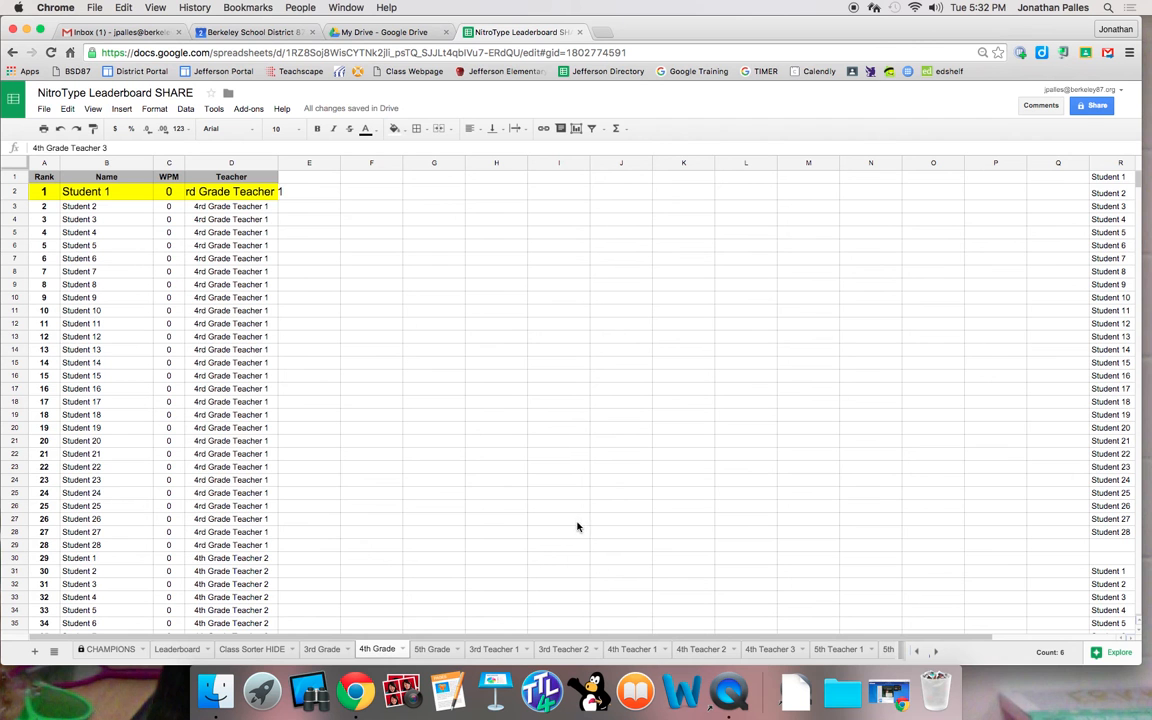
left_click(325, 650)
scroll(544, 445, "up", 10)
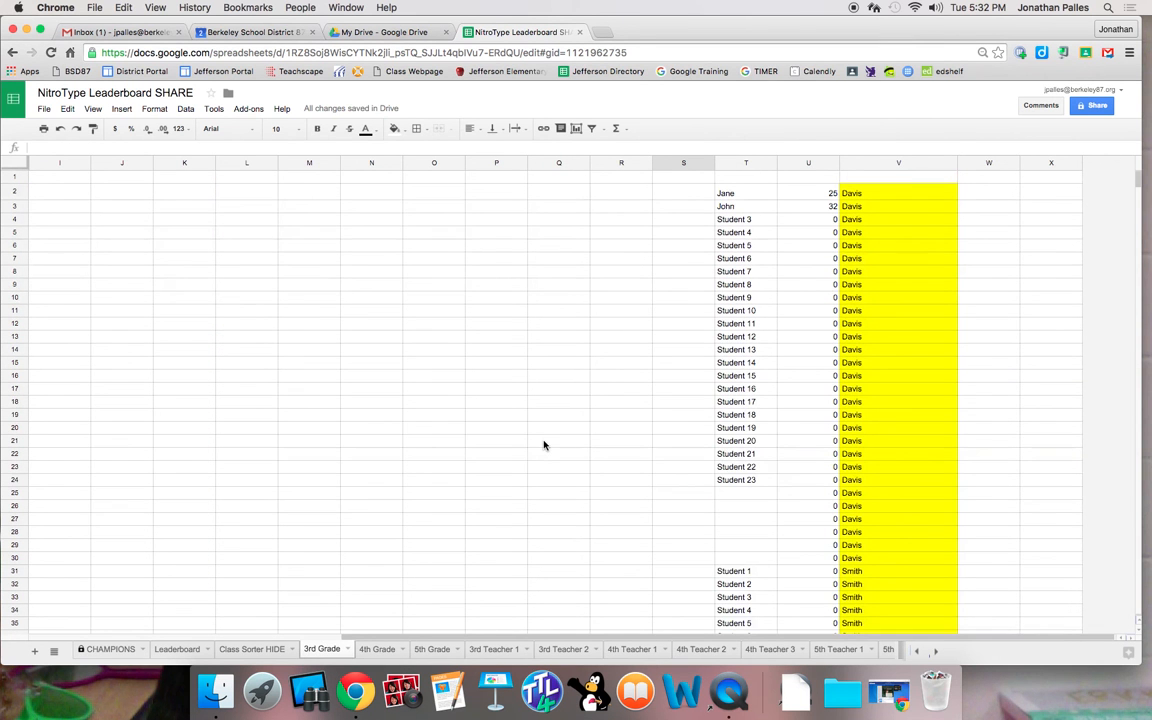